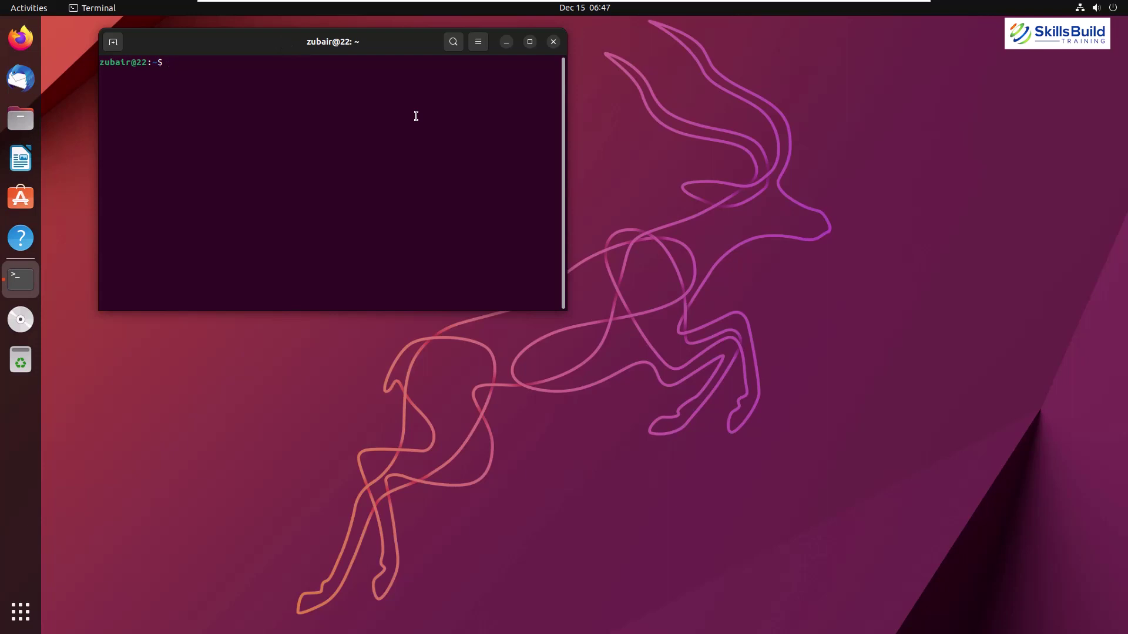
Install the gnome-shell-extension-manager package with sudo apt install, confirming with y.
{"action": "key", "text": "super"}
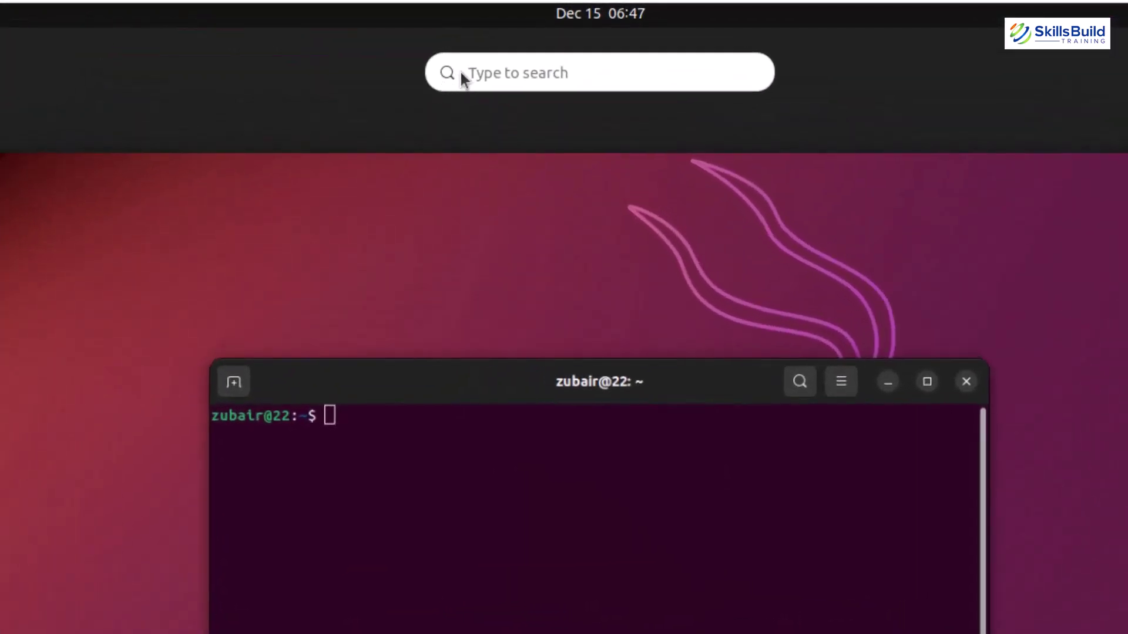
{"action": "key", "text": "super"}
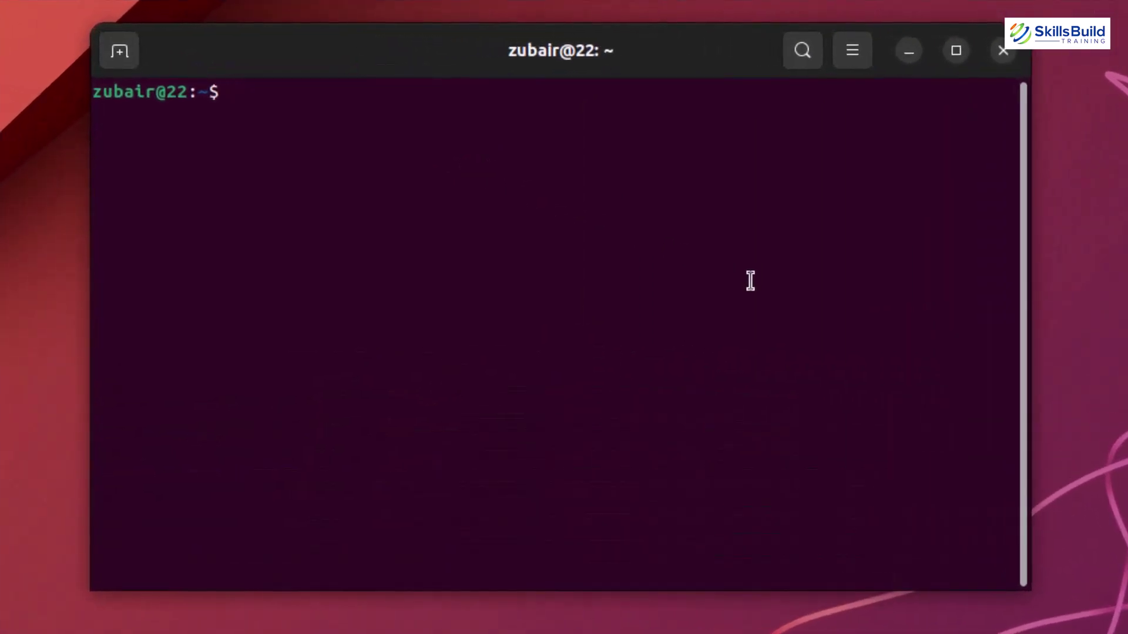
{"action": "type", "text": "sudo ap"}
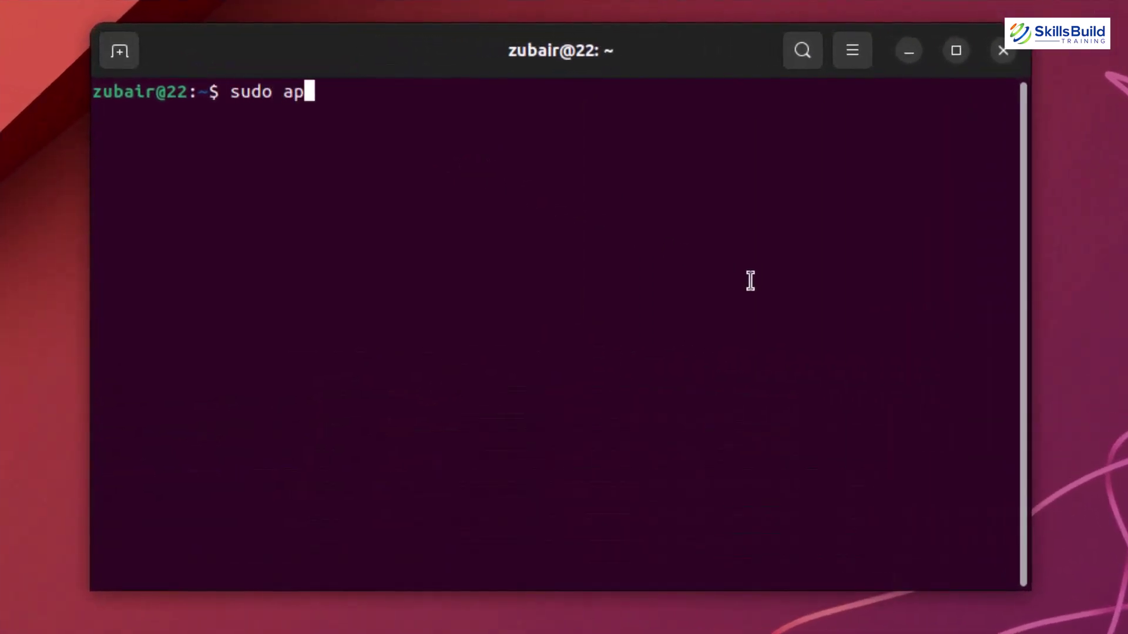
{"action": "type", "text": "t install s"}
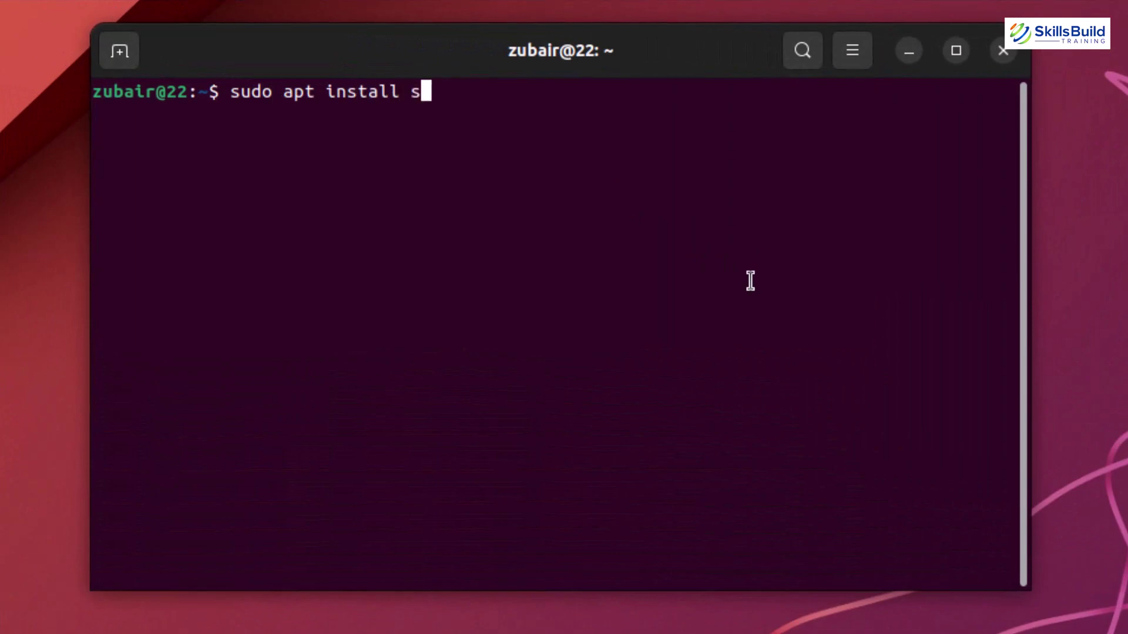
{"action": "key", "text": "BackSpace"}
{"action": "type", "text": "gnome-shel"}
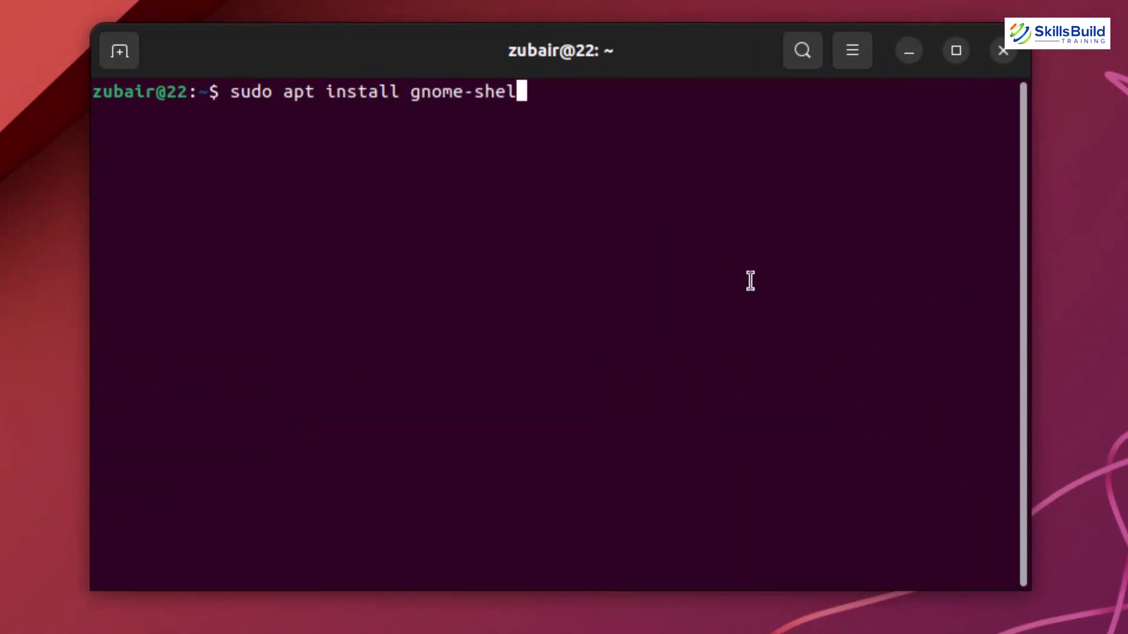
{"action": "type", "text": "l-extension-man"}
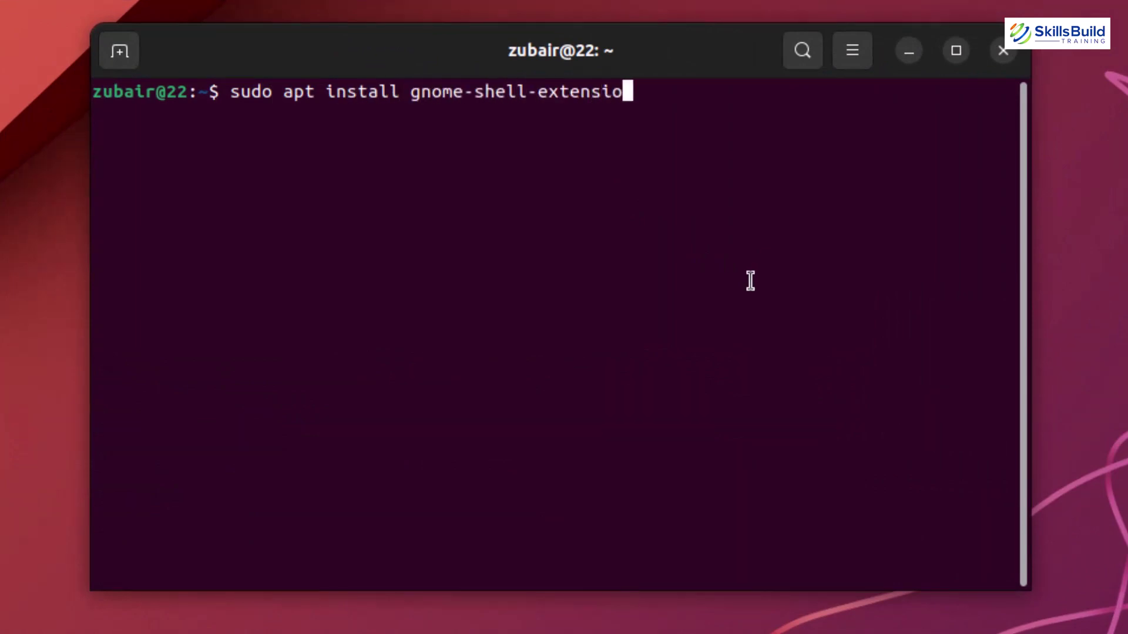
{"action": "type", "text": "ager"}
{"action": "key", "text": "Return"}
{"action": "type", "text": "y"}
{"action": "key", "text": "Return"}
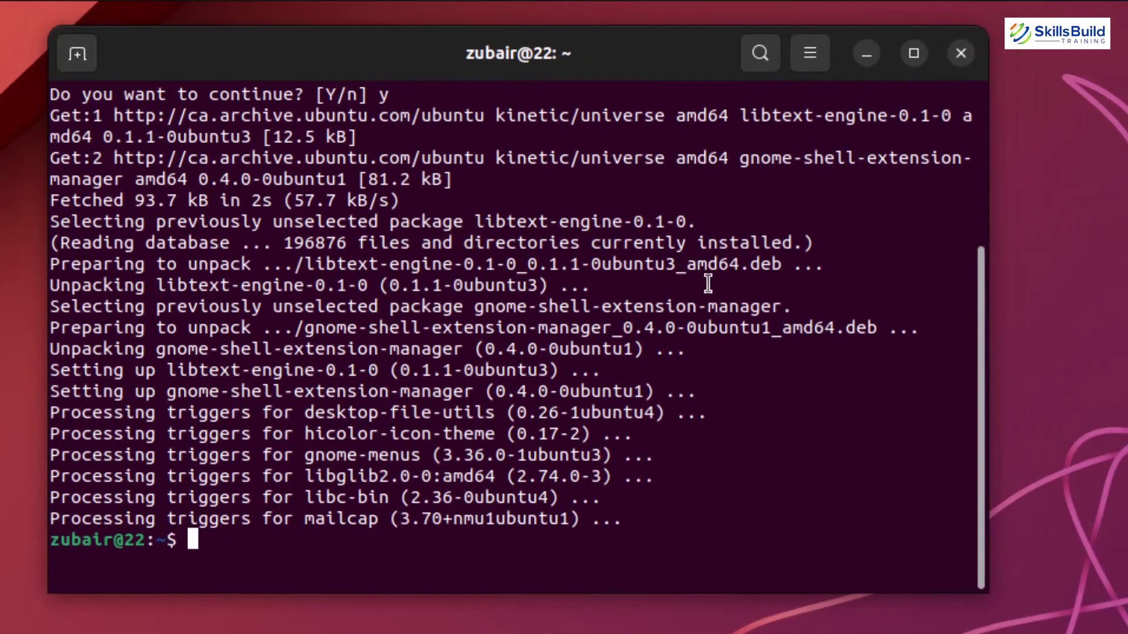
Launch Extension Manager from the Activities search.
{"action": "key", "text": "super"}
{"action": "type", "text": "e"}
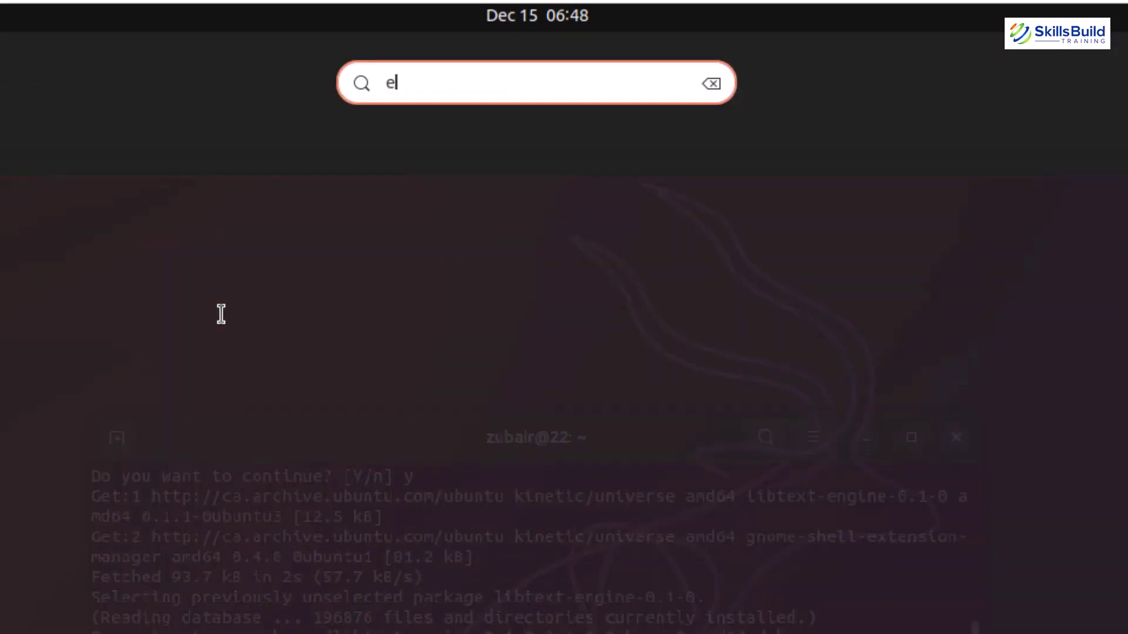
{"action": "type", "text": "lxte"}
{"action": "key", "text": "Return"}
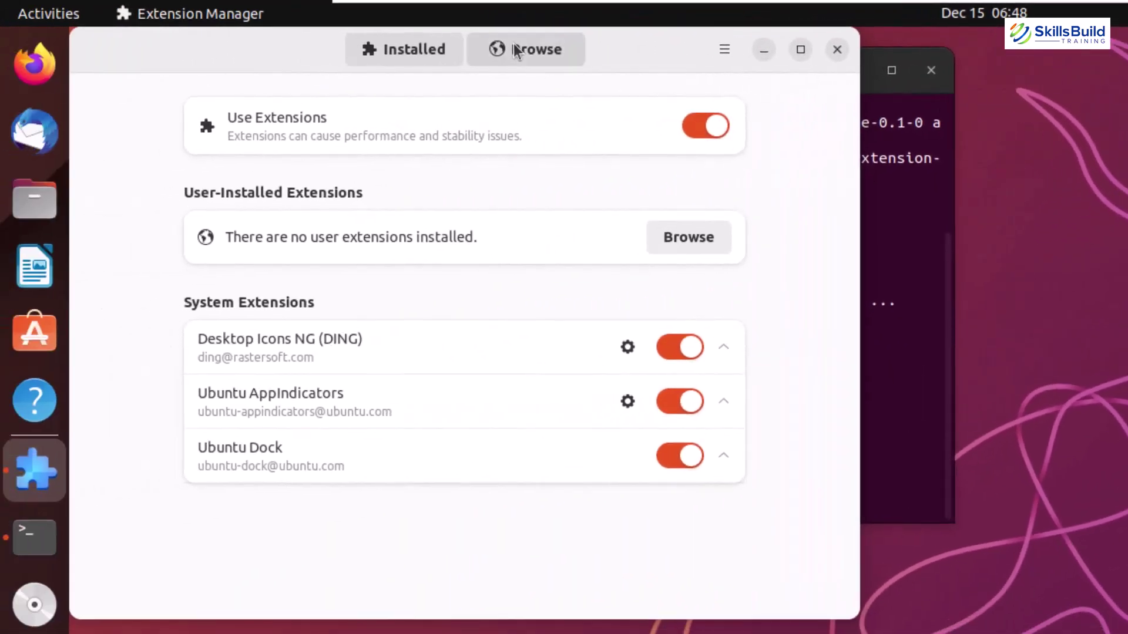
Install the User Themes extension from the Browse tab.
{"action": "left_click", "coordinate": [513, 47]}
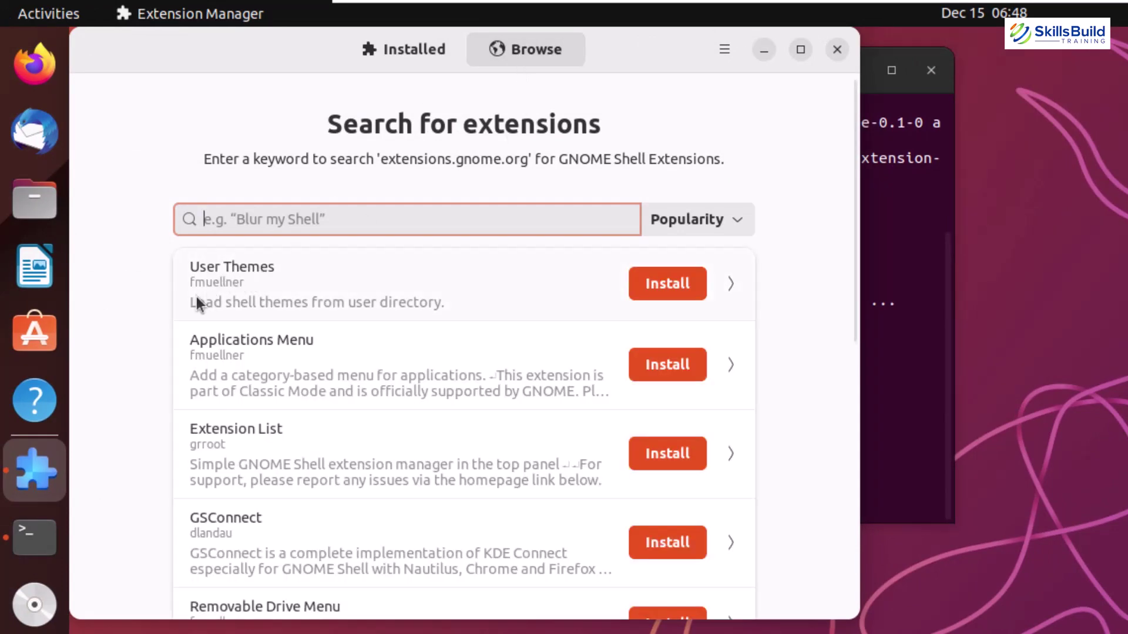
{"action": "left_click", "coordinate": [672, 286]}
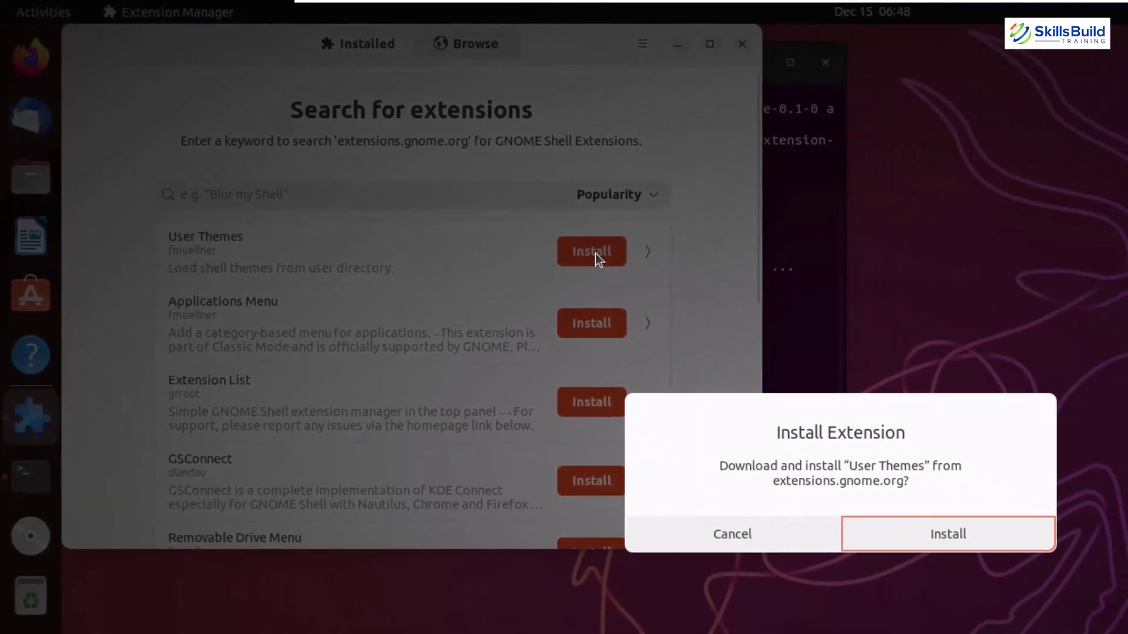
{"action": "left_click", "coordinate": [929, 536]}
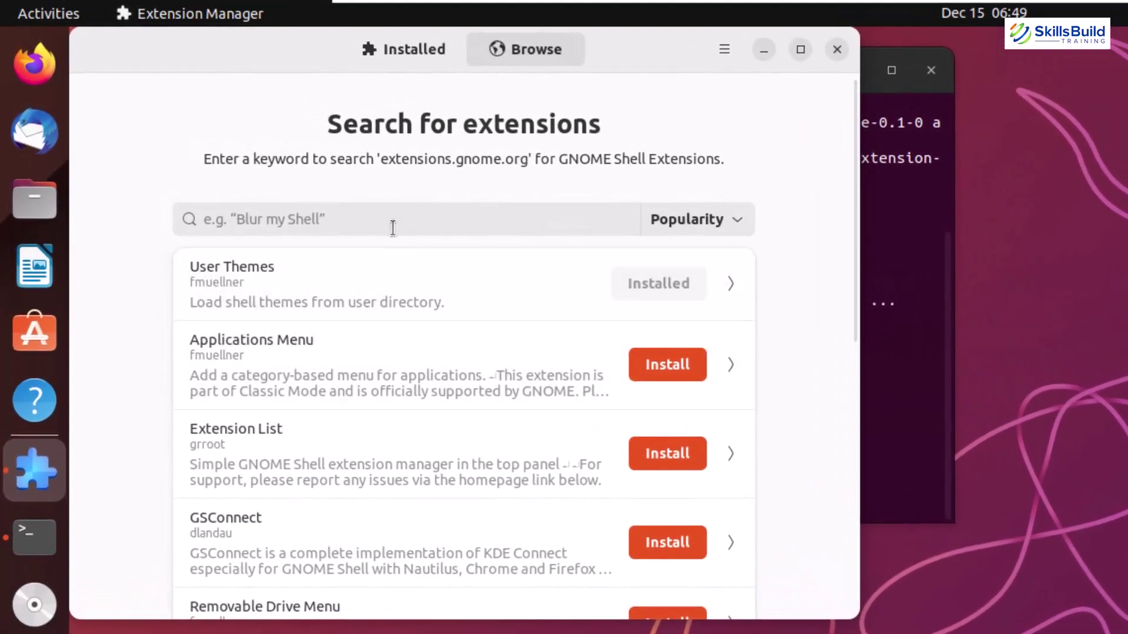
{"action": "left_click", "coordinate": [392, 221]}
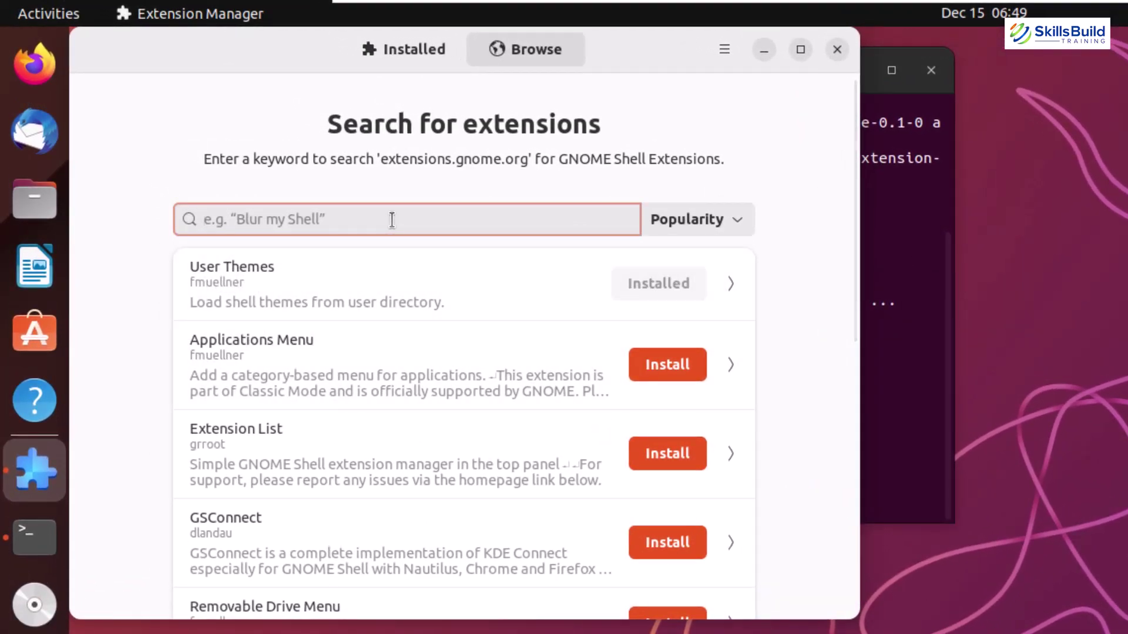
Search online extensions for 'spot light' and install Search Light.
{"action": "type", "text": "spot light"}
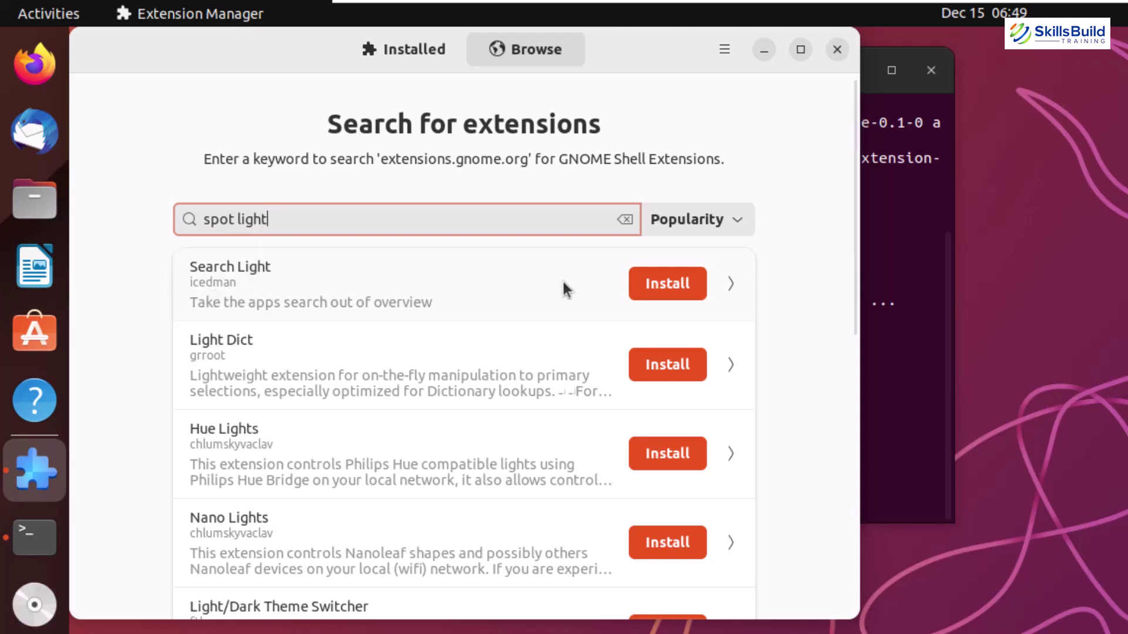
{"action": "left_click", "coordinate": [651, 288]}
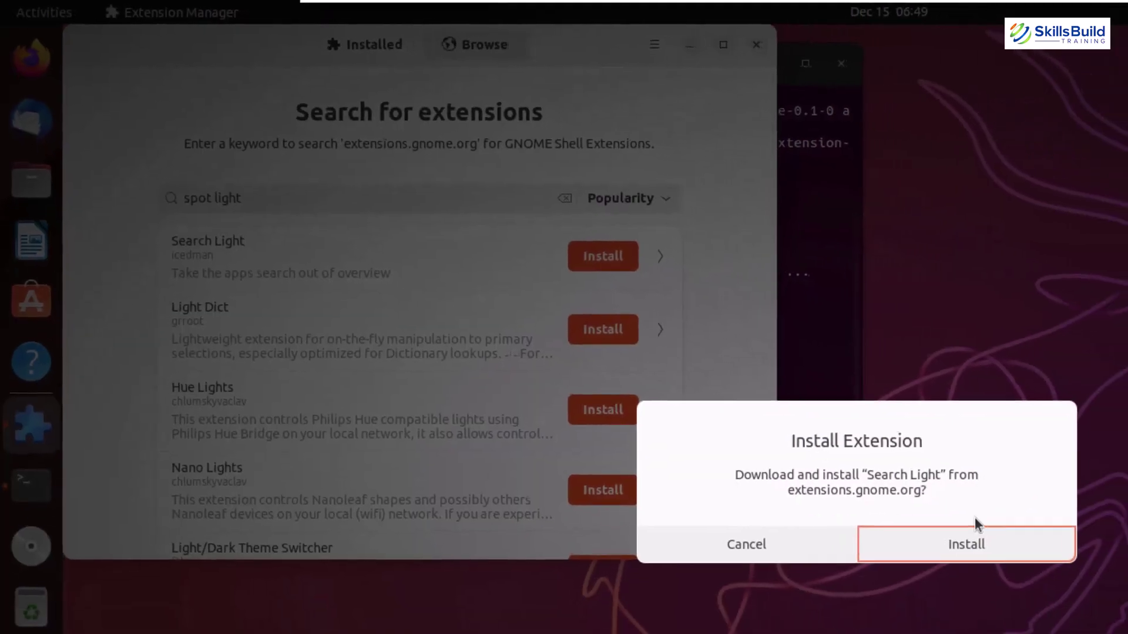
{"action": "left_click", "coordinate": [955, 531]}
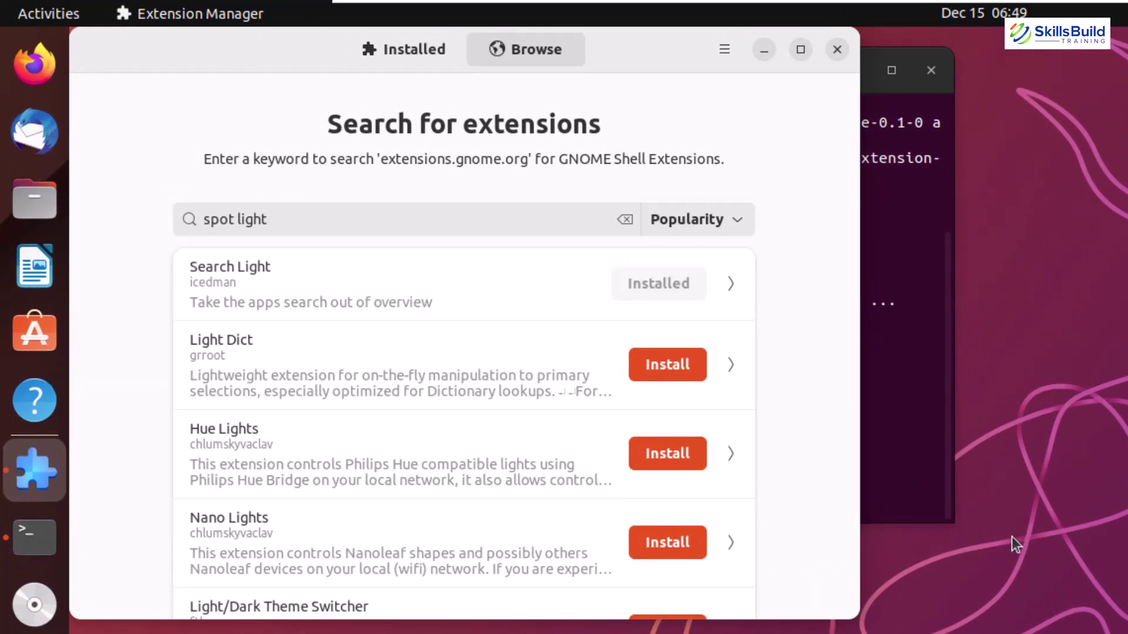
Open Search Light's settings from the Installed tab and start a new search accelerator.
{"action": "left_click", "coordinate": [393, 48]}
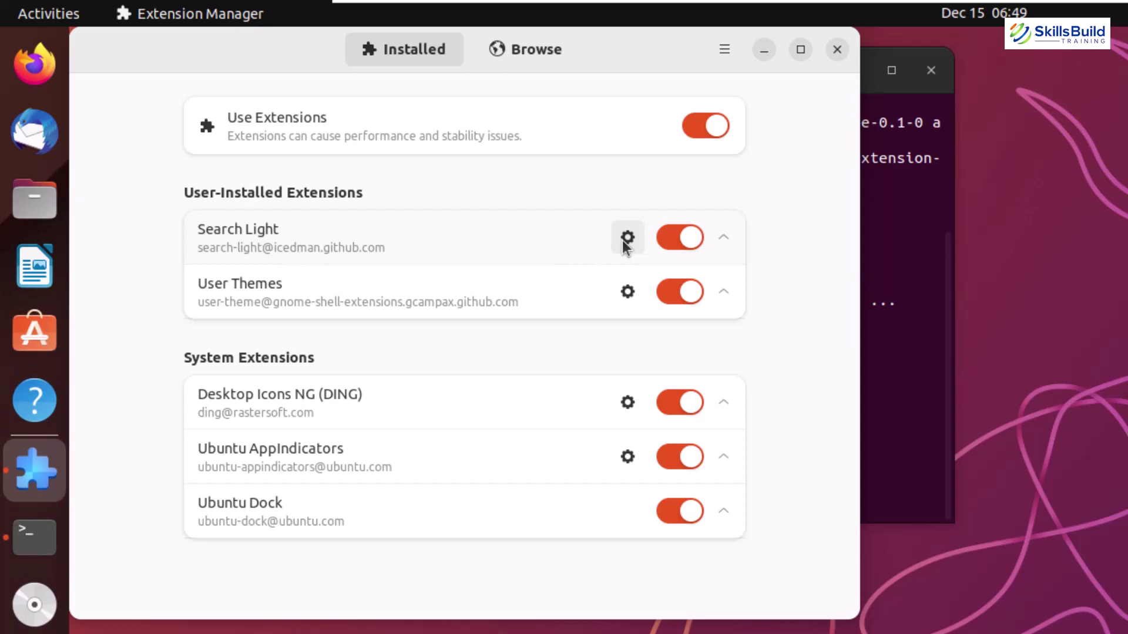
{"action": "left_click", "coordinate": [636, 232]}
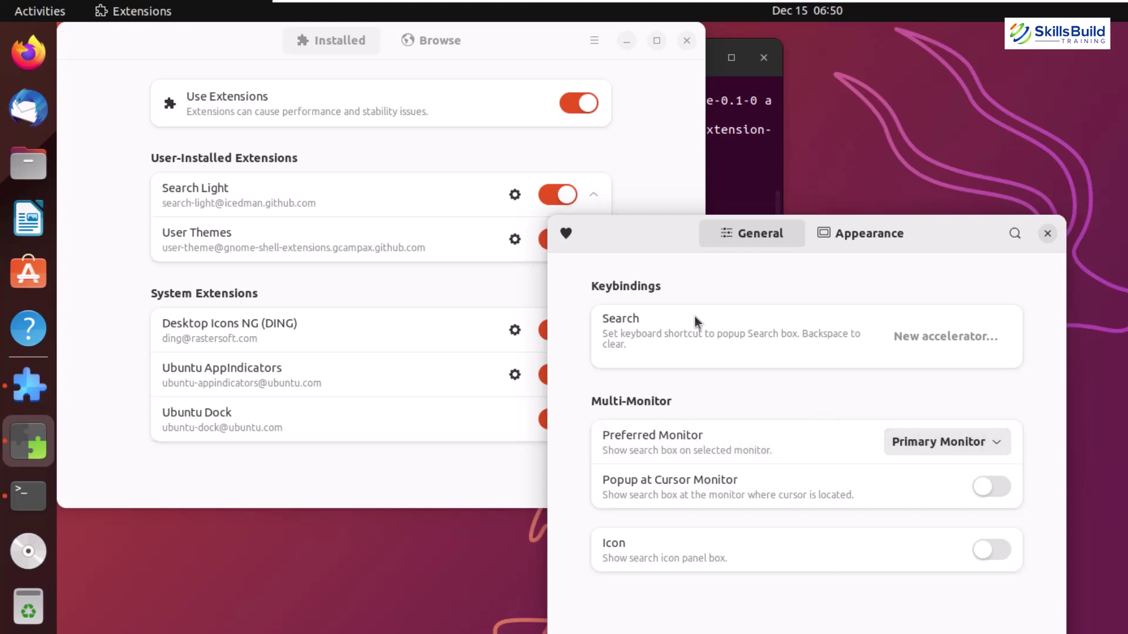
{"action": "left_click", "coordinate": [987, 330]}
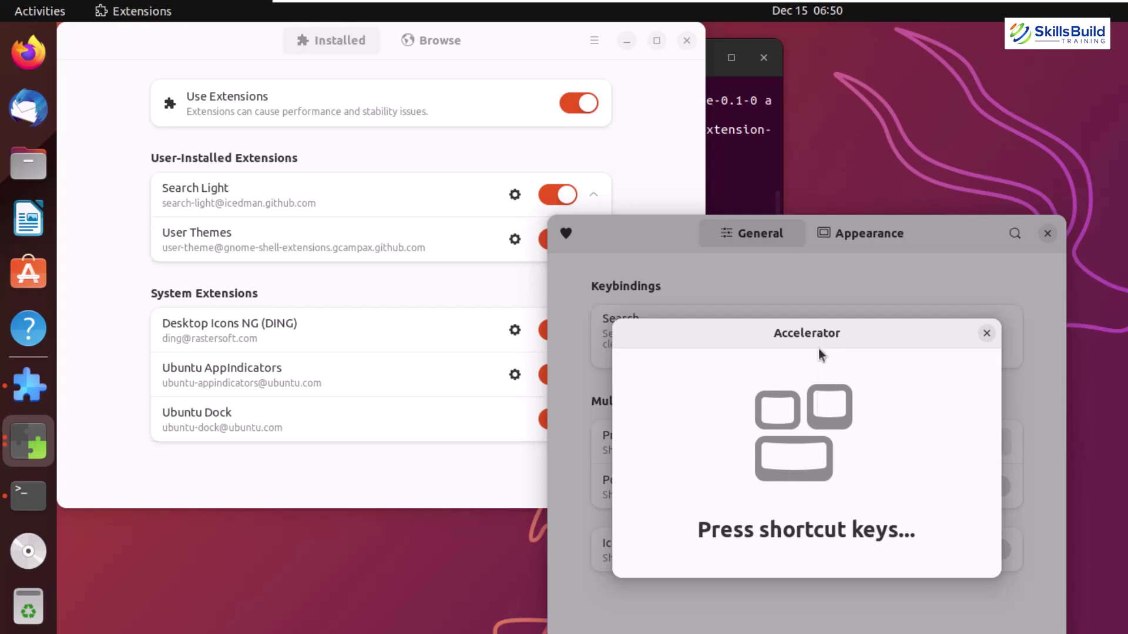
Assign Ctrl+Alt+S as Search Light's search shortcut and check it opens the popup.
{"action": "key", "text": "ctrl+alt+s"}
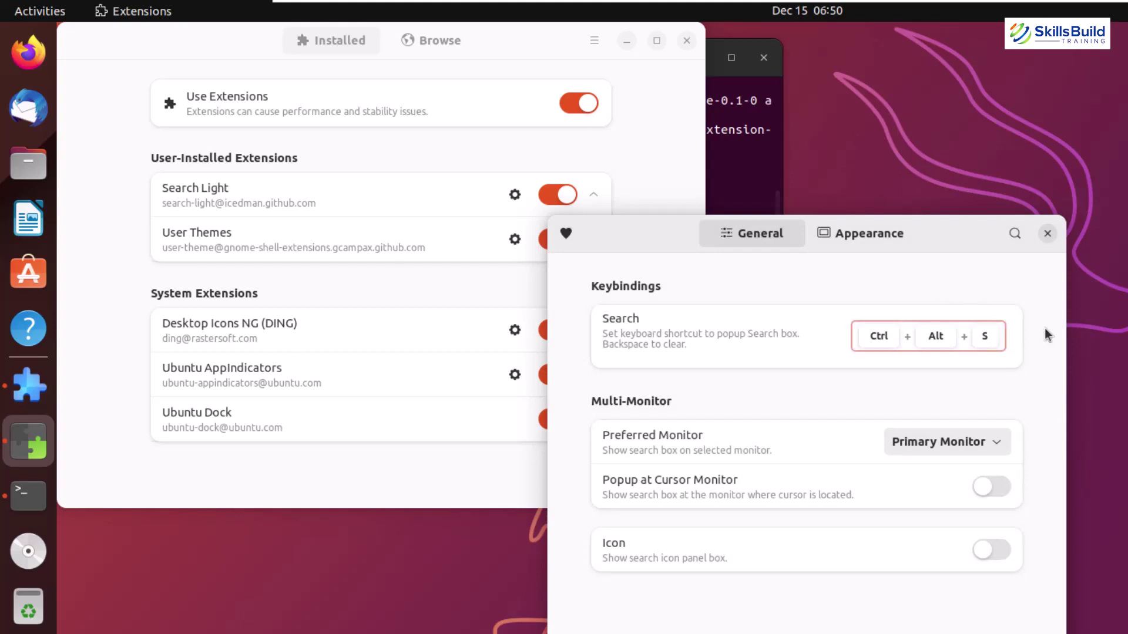
{"action": "key", "text": "ctrl+alt+s"}
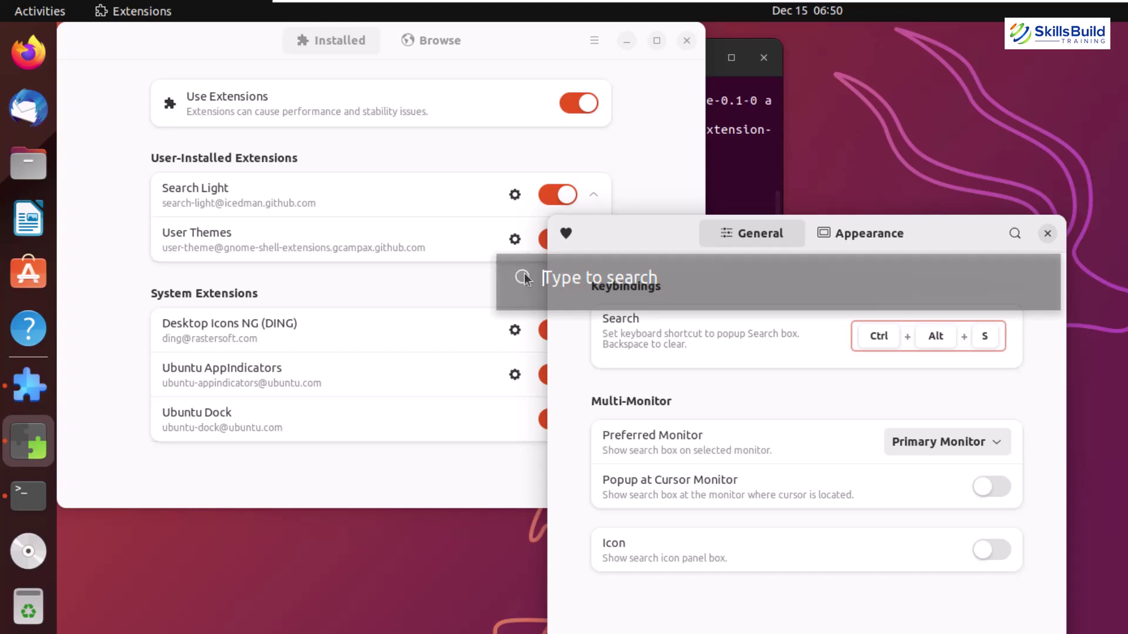
{"action": "key", "text": "Escape"}
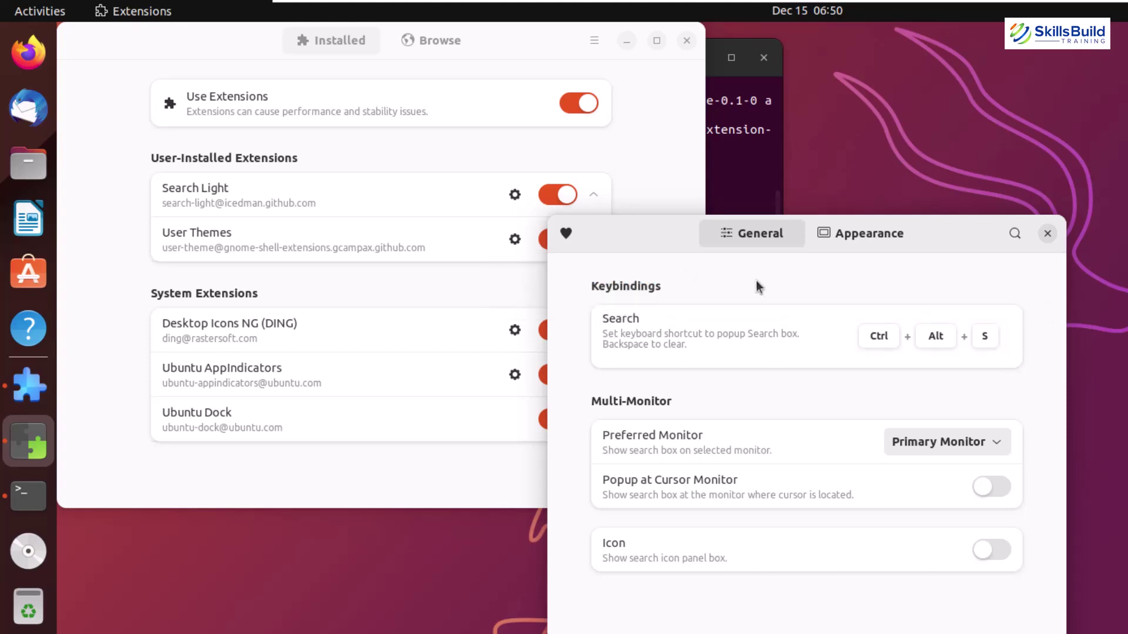
Test the popup with a 4*4 calculation and searches for Firefox and 'softwa', then dismiss it.
{"action": "key", "text": "ctrl+alt+s"}
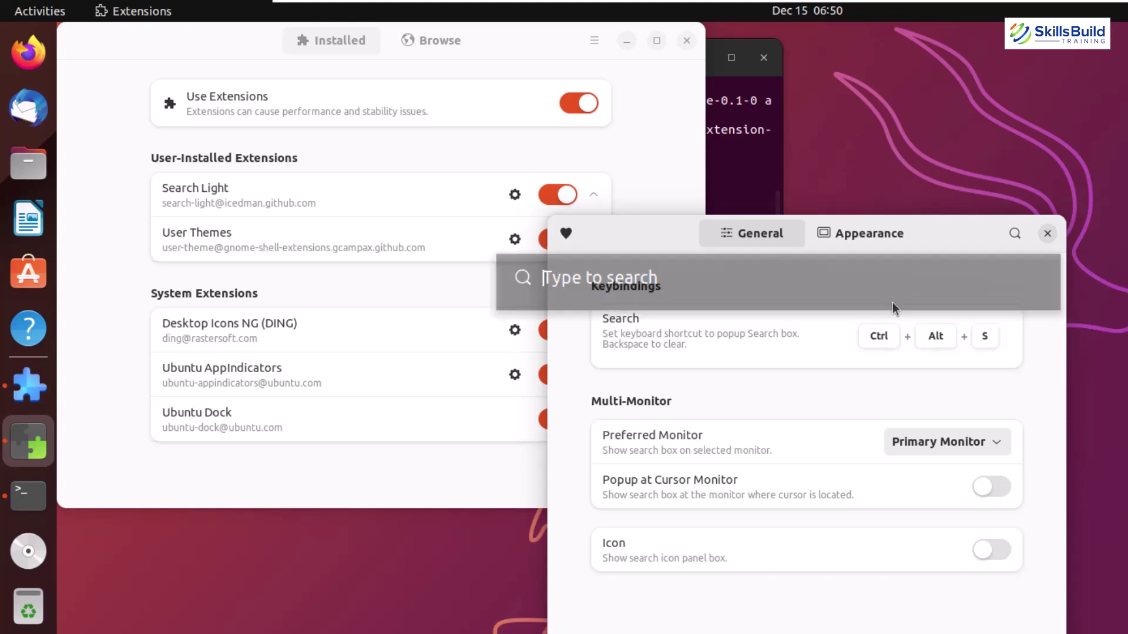
{"action": "type", "text": "4"}
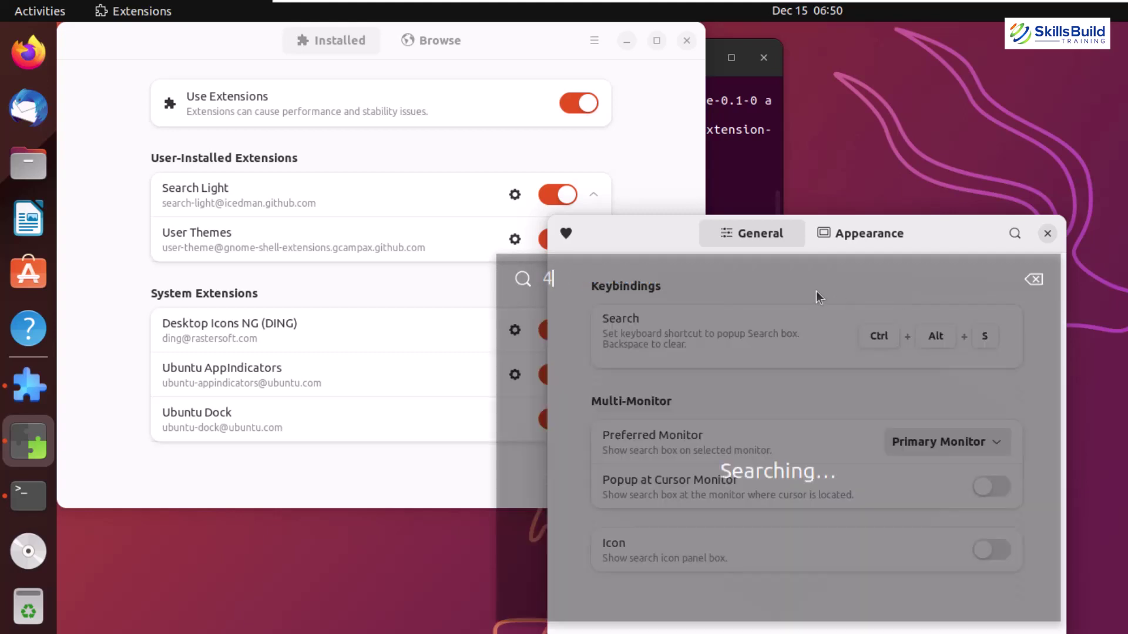
{"action": "type", "text": "*4"}
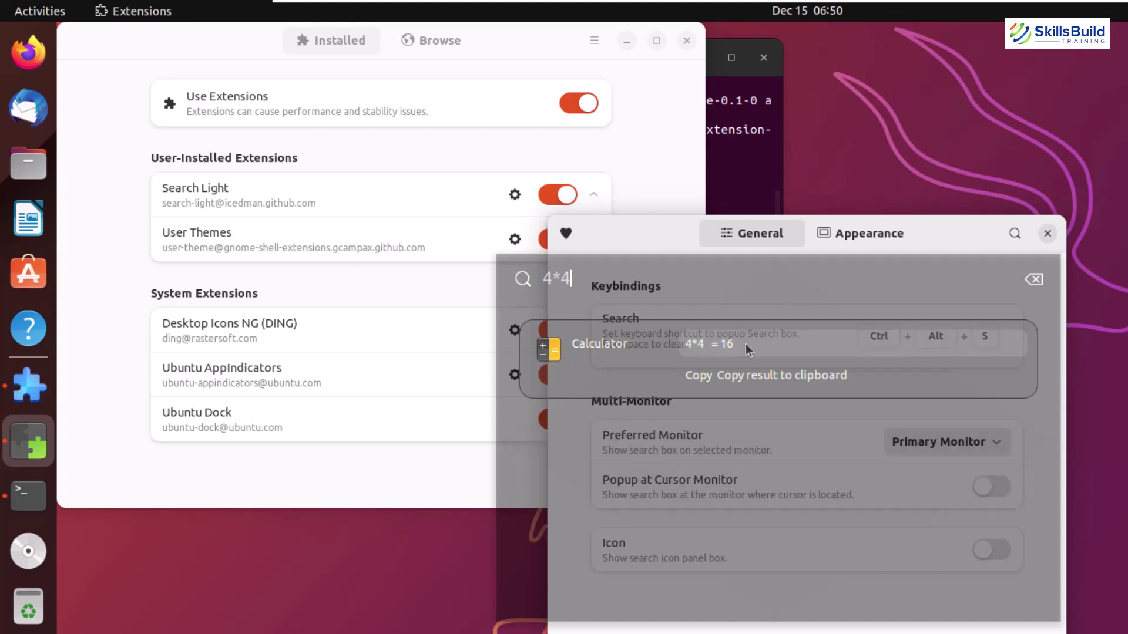
{"action": "key", "text": "BackSpace"}
{"action": "key", "text": "BackSpace"}
{"action": "key", "text": "BackSpace"}
{"action": "type", "text": "f"}
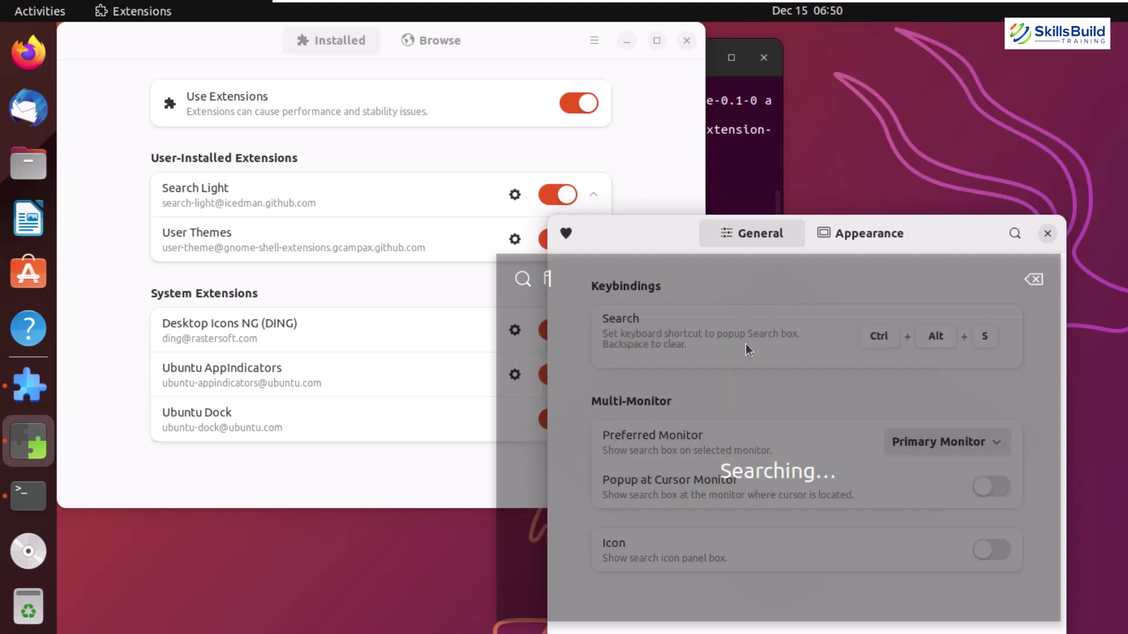
{"action": "type", "text": "ire"}
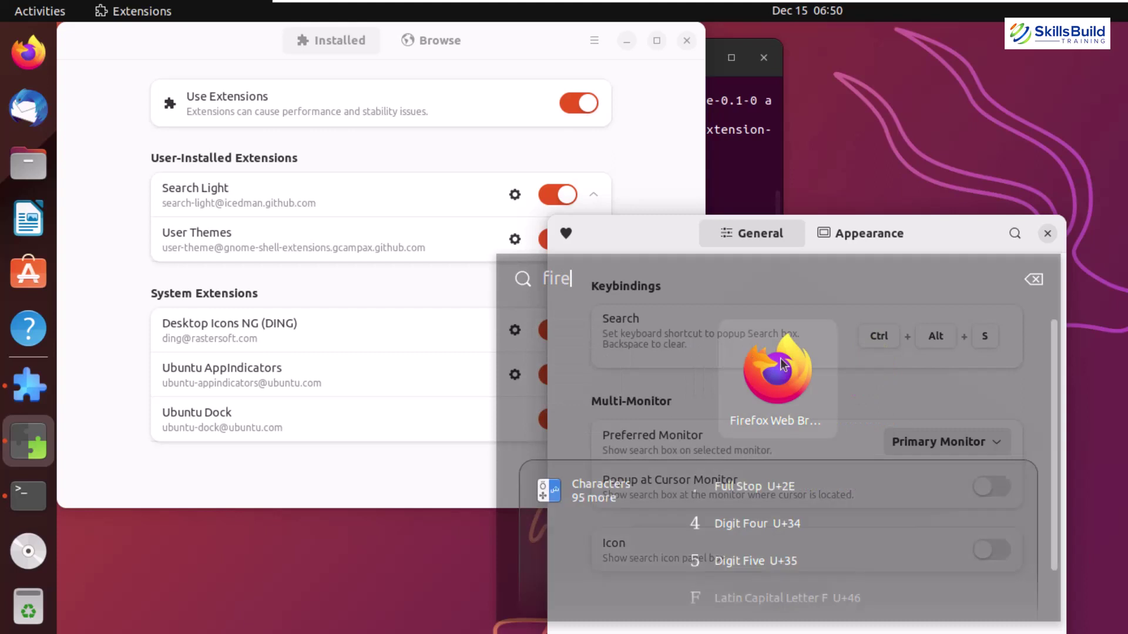
{"action": "type", "text": "a"}
{"action": "key", "text": "ctrl+a"}
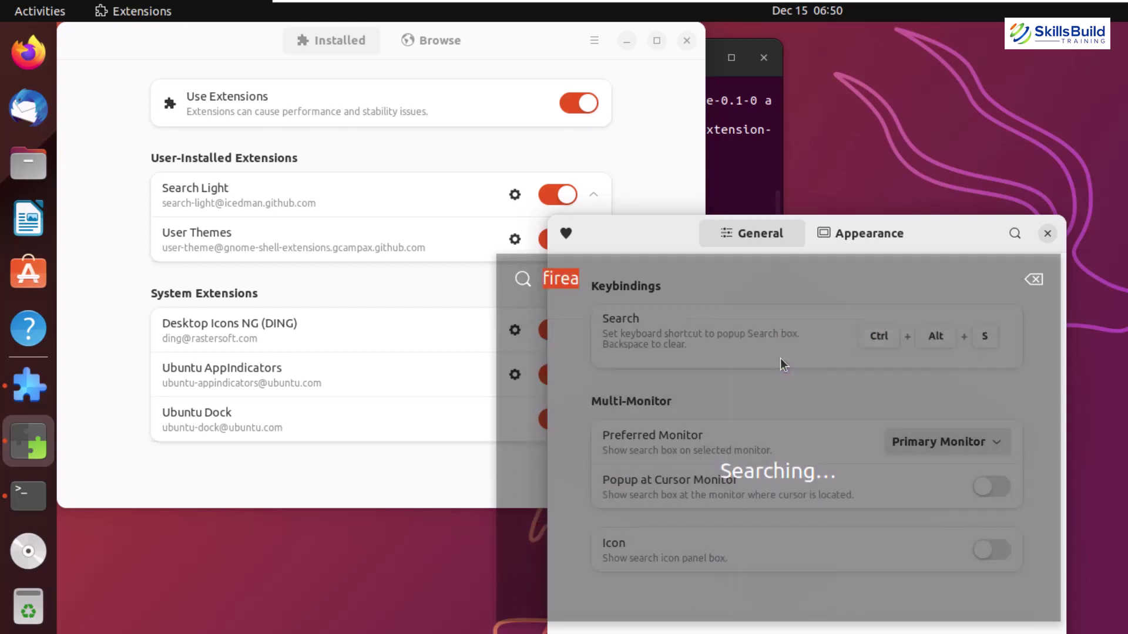
{"action": "type", "text": "softwa"}
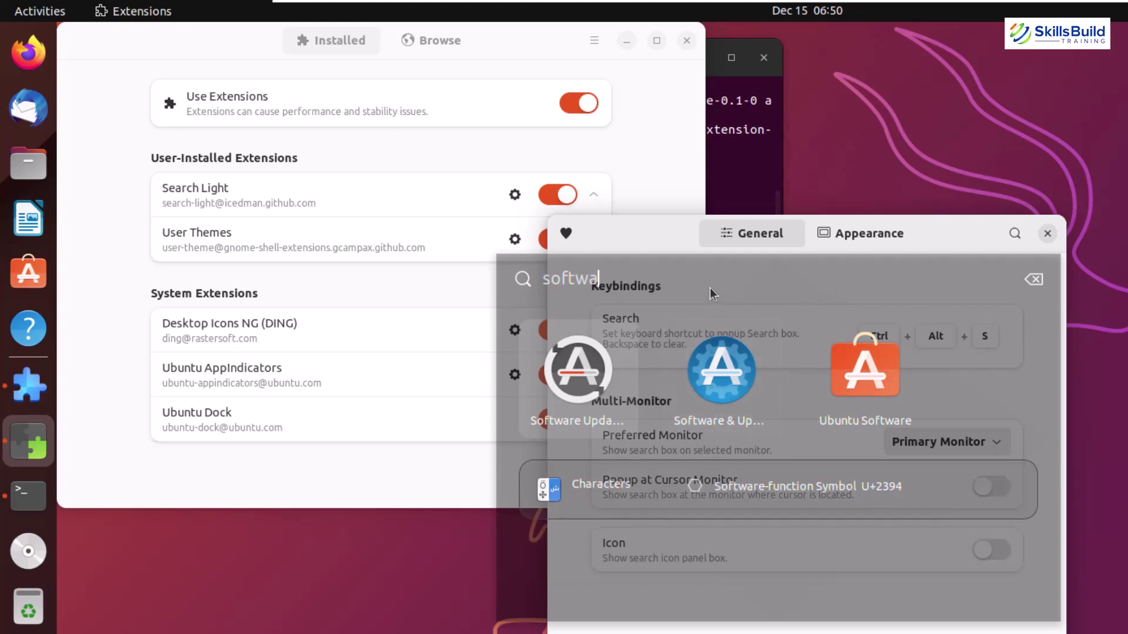
{"action": "left_click", "coordinate": [460, 439]}
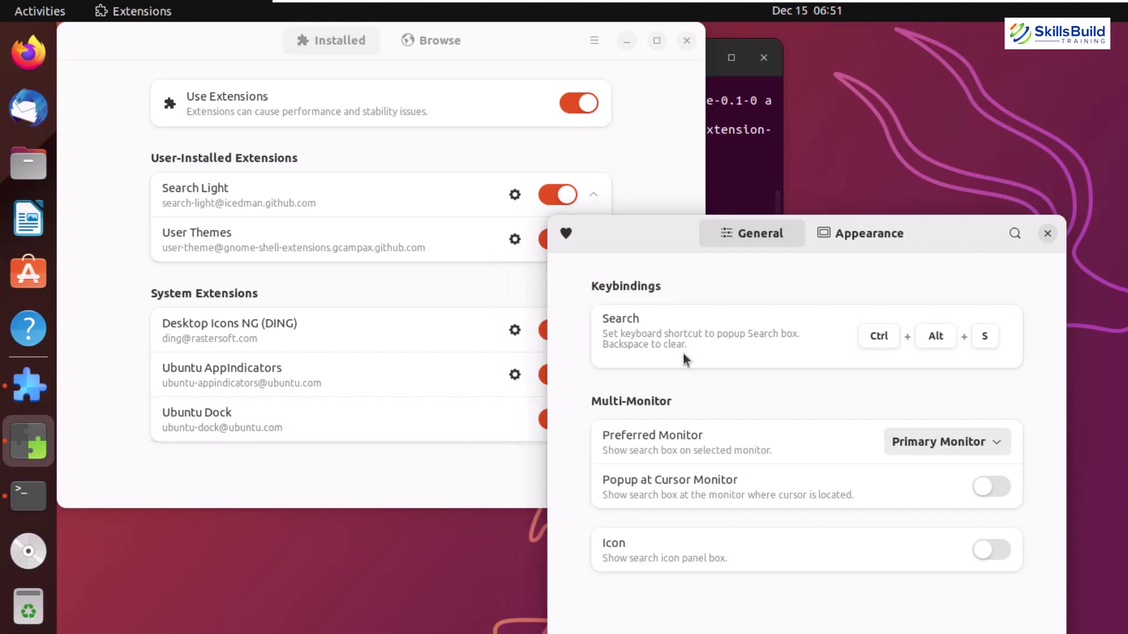
Close Search Light's settings and open the ulauncher.io homepage in Firefox.
{"action": "left_click", "coordinate": [1047, 234]}
{"action": "left_click", "coordinate": [28, 54]}
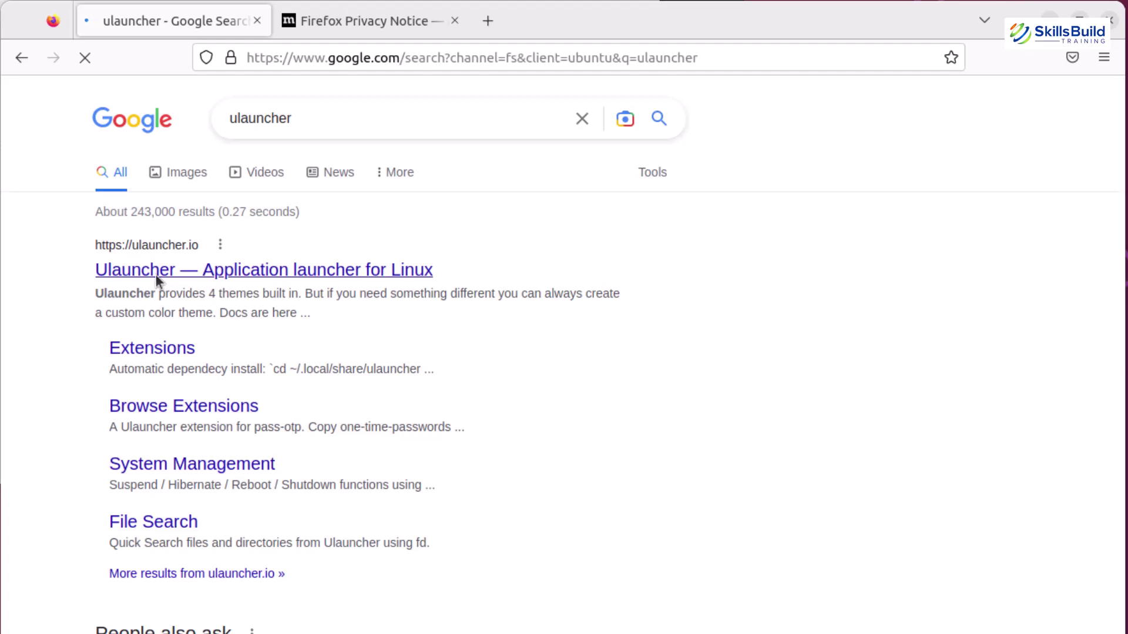
{"action": "left_click", "coordinate": [155, 274]}
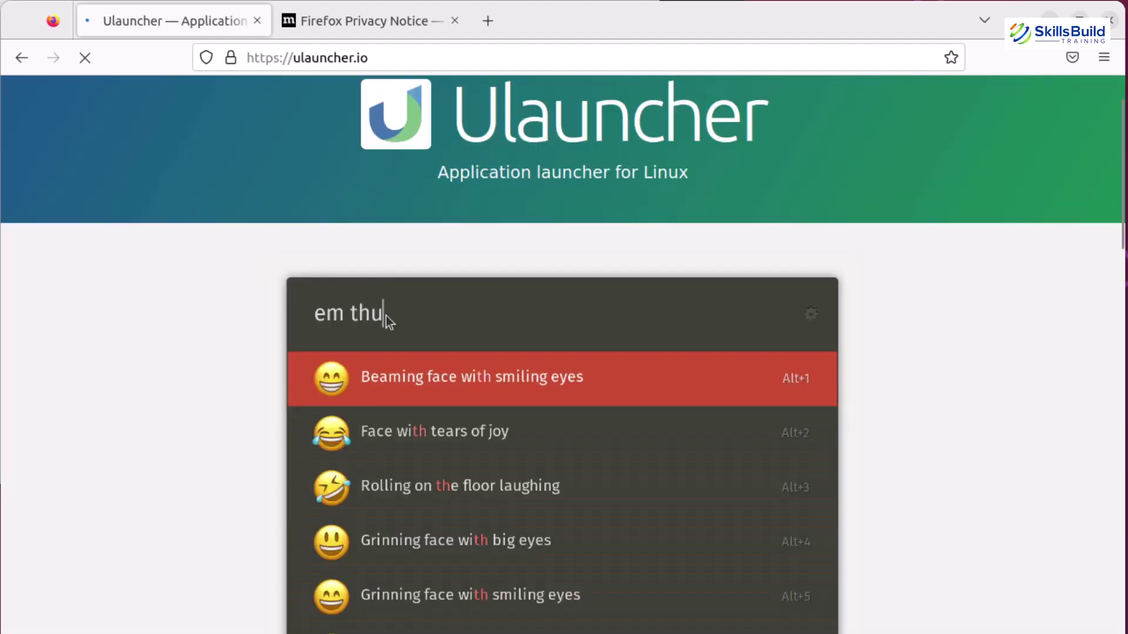
{"action": "type", "text": "m"}
{"action": "key", "text": "ctrl+BackSpace"}
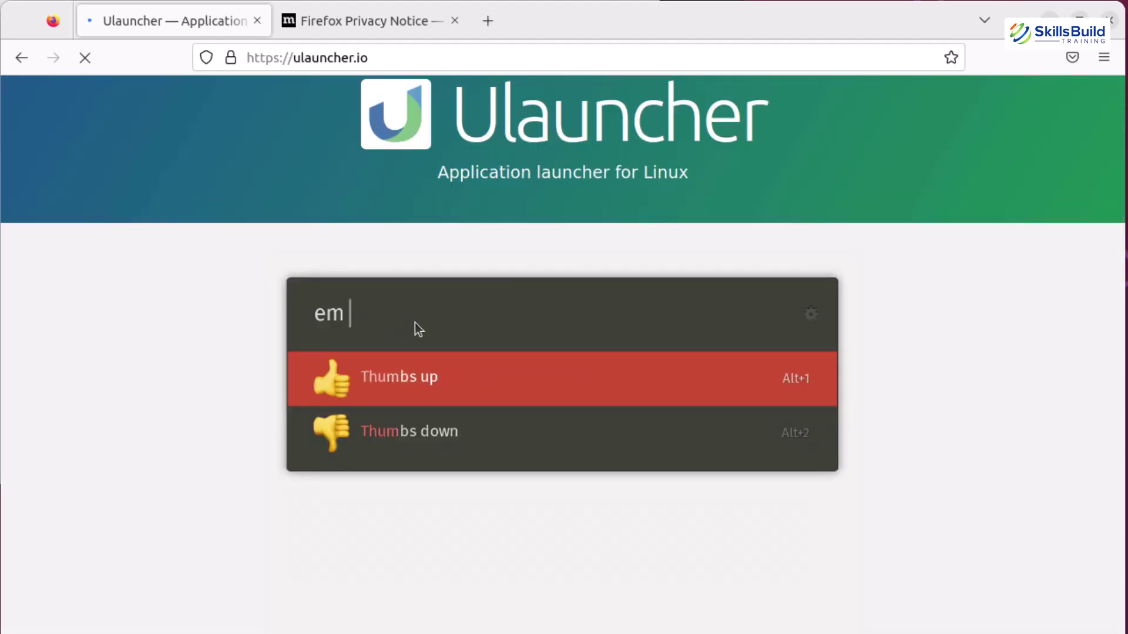
{"action": "scroll", "coordinate": [415, 322], "scroll_direction": "down", "scroll_amount": 15}
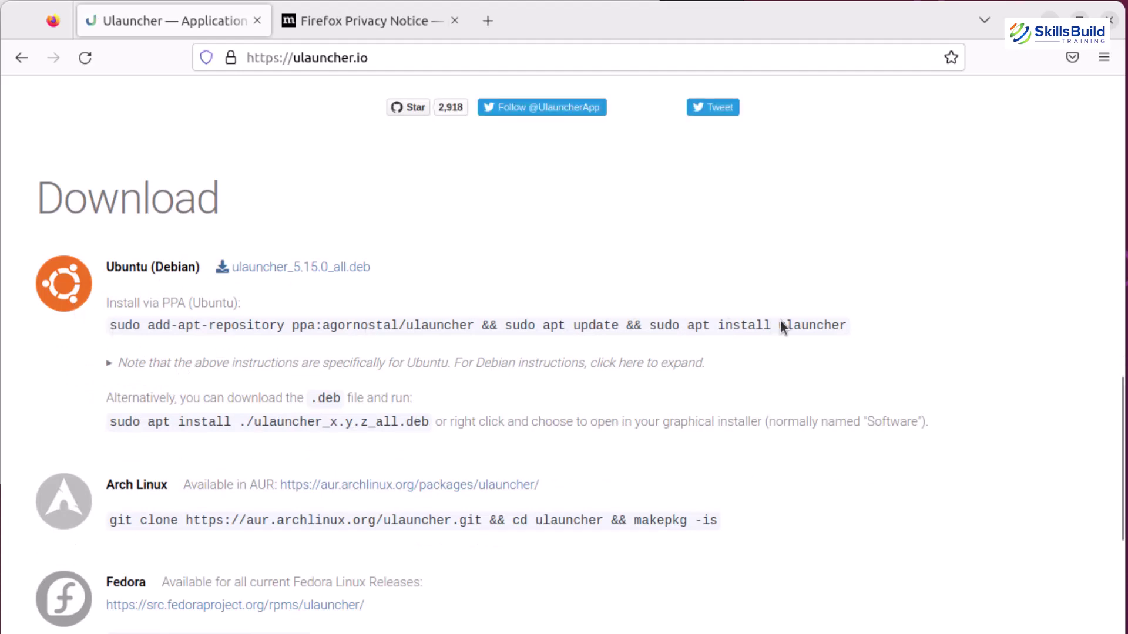
Copy the Ubuntu PPA install command from the Download section.
{"action": "triple_click", "coordinate": [848, 330]}
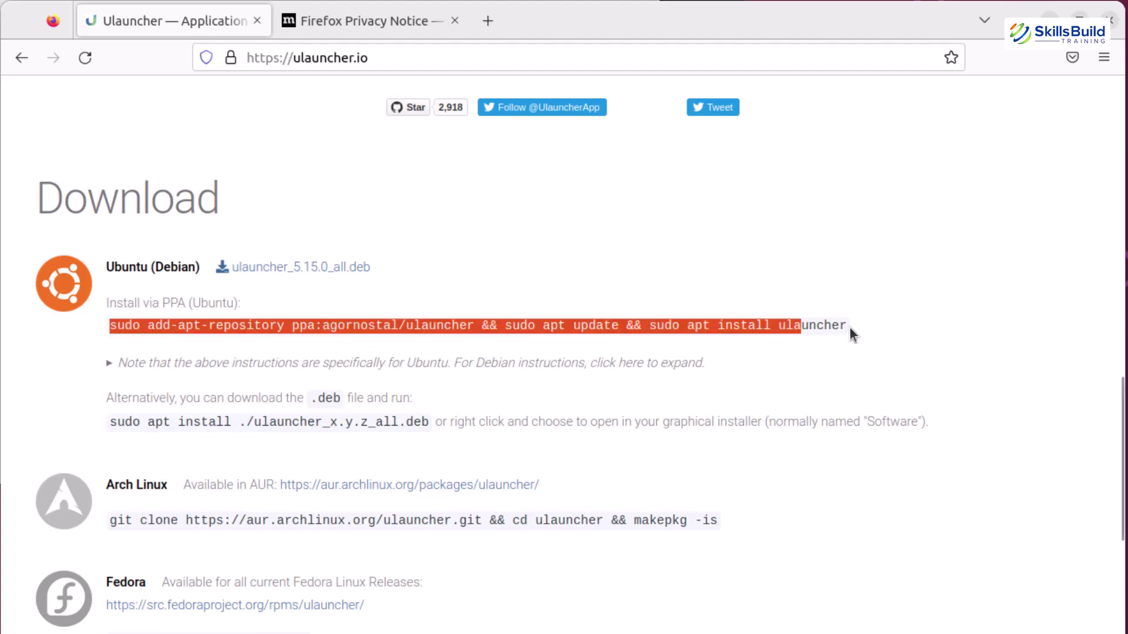
{"action": "right_click", "coordinate": [738, 327]}
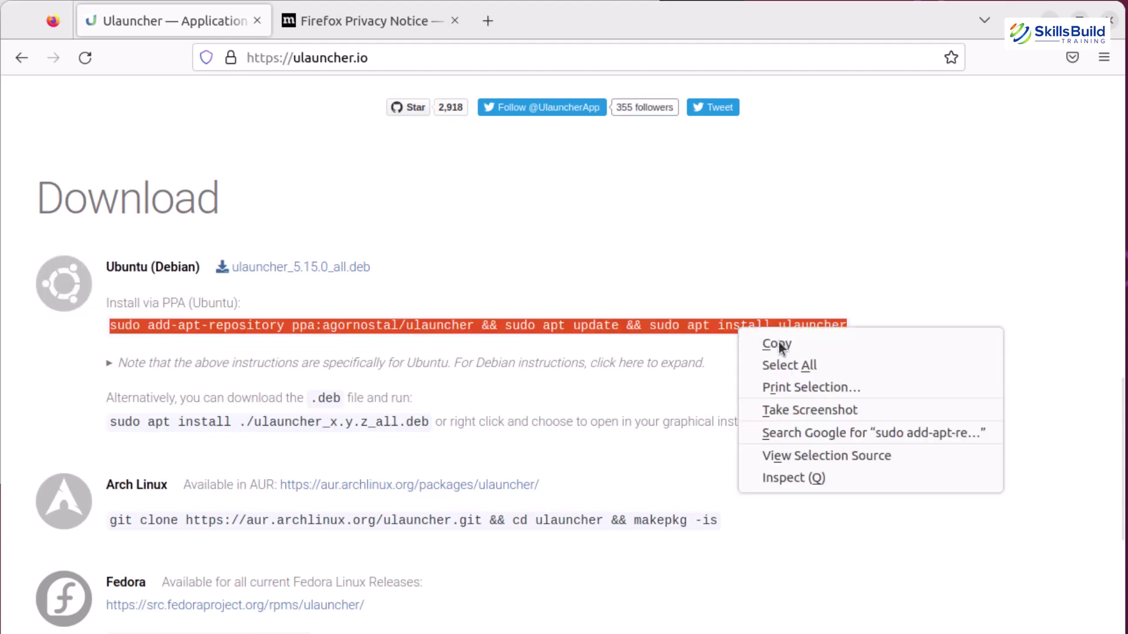
{"action": "left_click", "coordinate": [776, 343]}
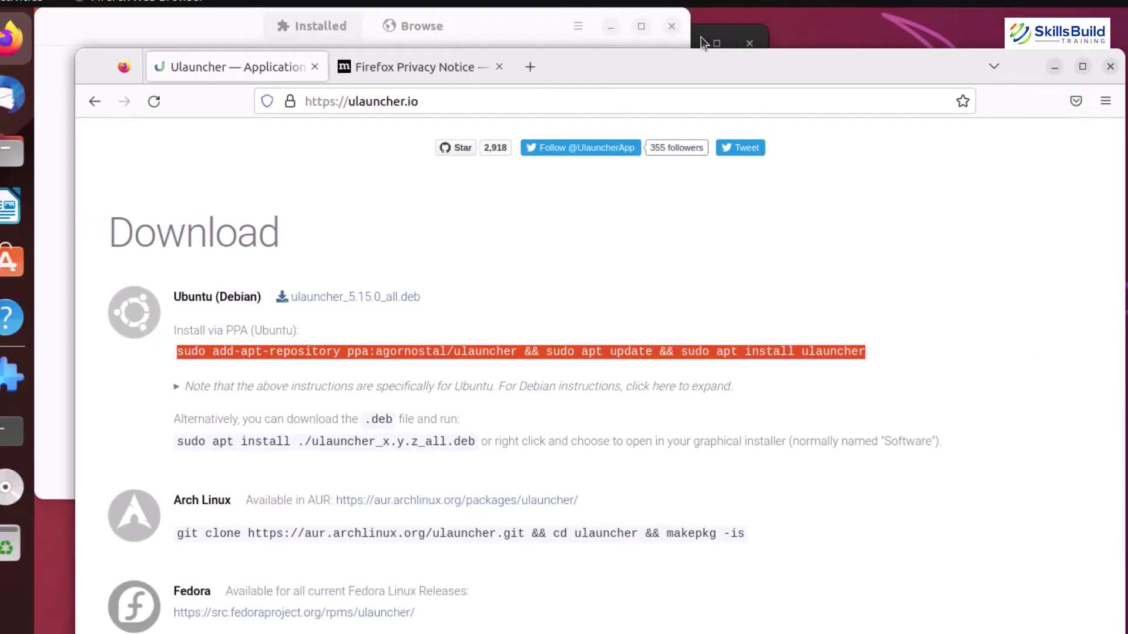
Paste and run the Ulauncher PPA install command in Terminal.
{"action": "key", "text": "alt+Tab"}
{"action": "right_click", "coordinate": [389, 387]}
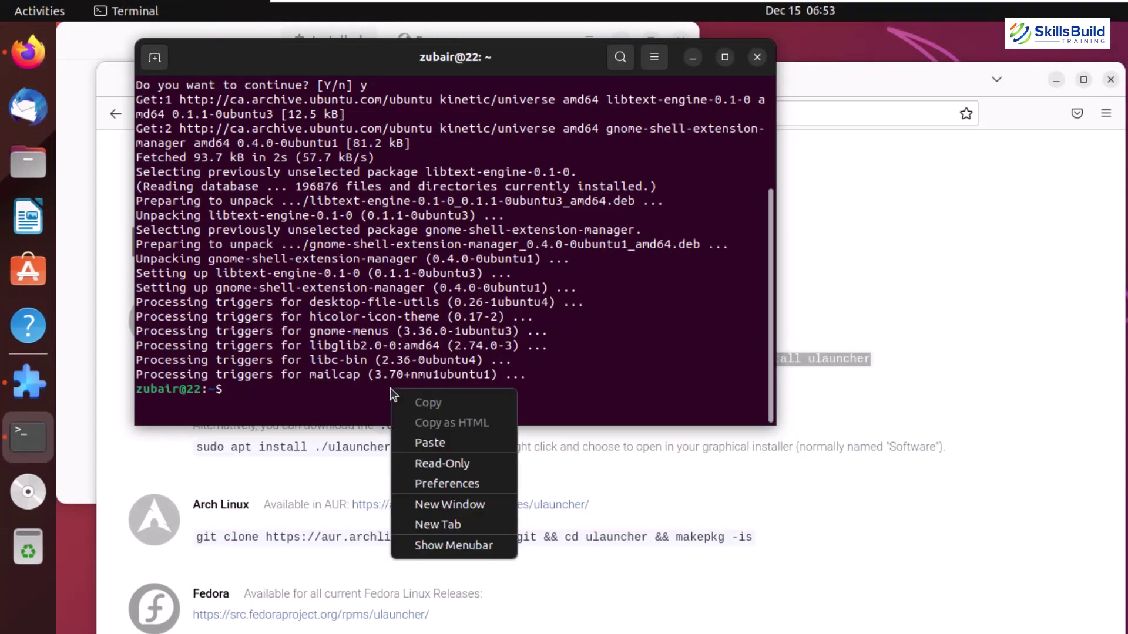
{"action": "left_click", "coordinate": [414, 445]}
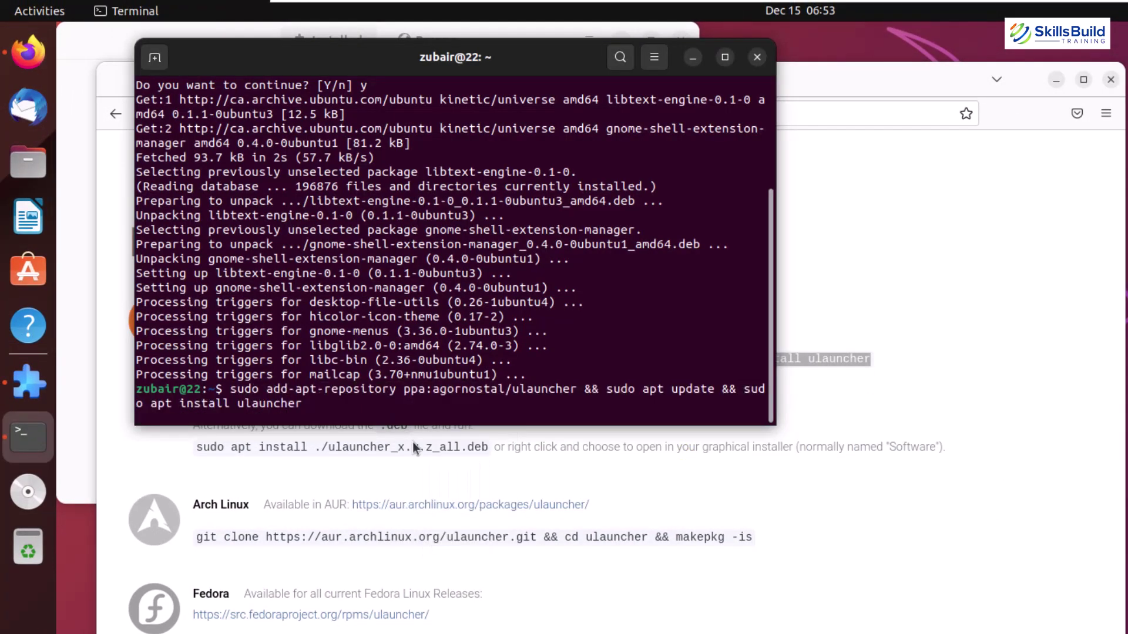
{"action": "key", "text": "Return"}
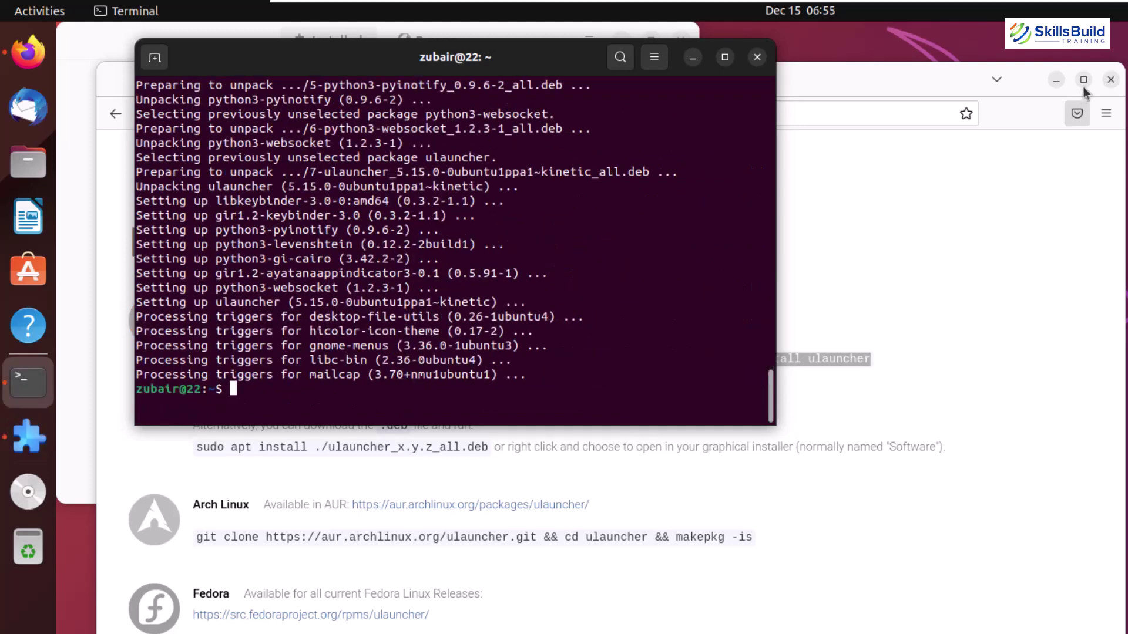
Close Firefox and bring Extension Manager to the front.
{"action": "left_click", "coordinate": [1109, 84]}
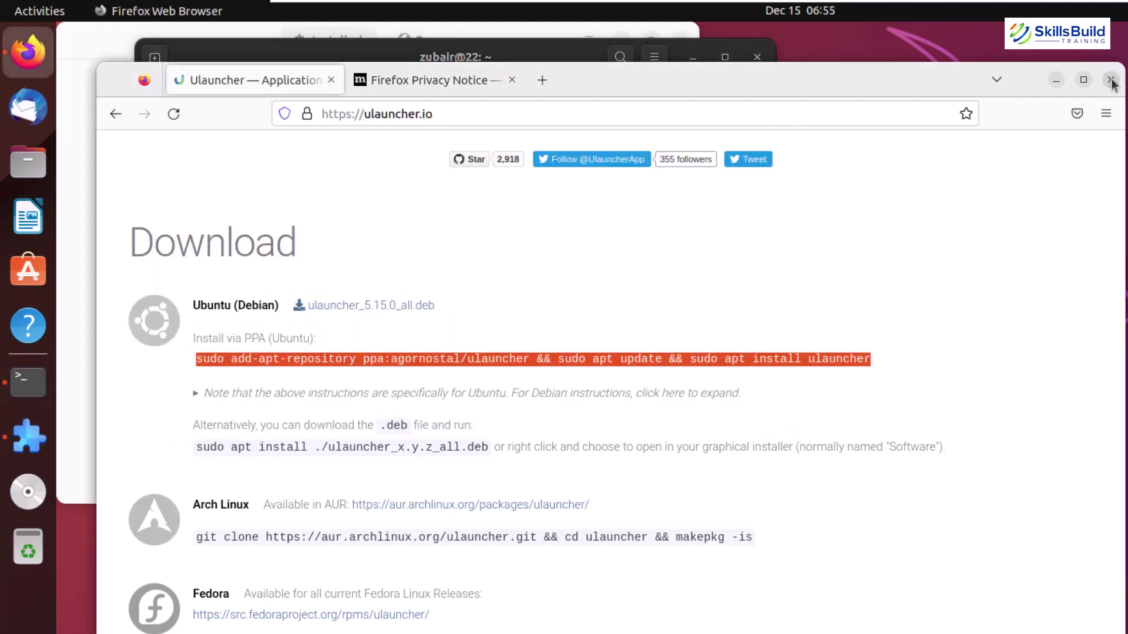
{"action": "left_click", "coordinate": [1111, 80]}
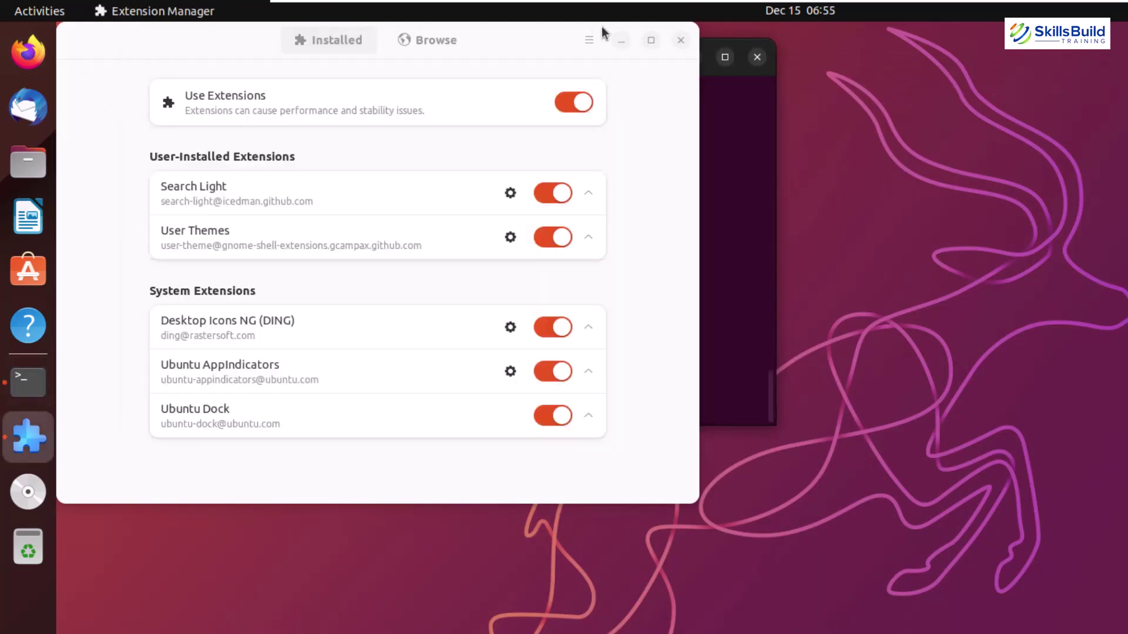
{"action": "left_click", "coordinate": [592, 24]}
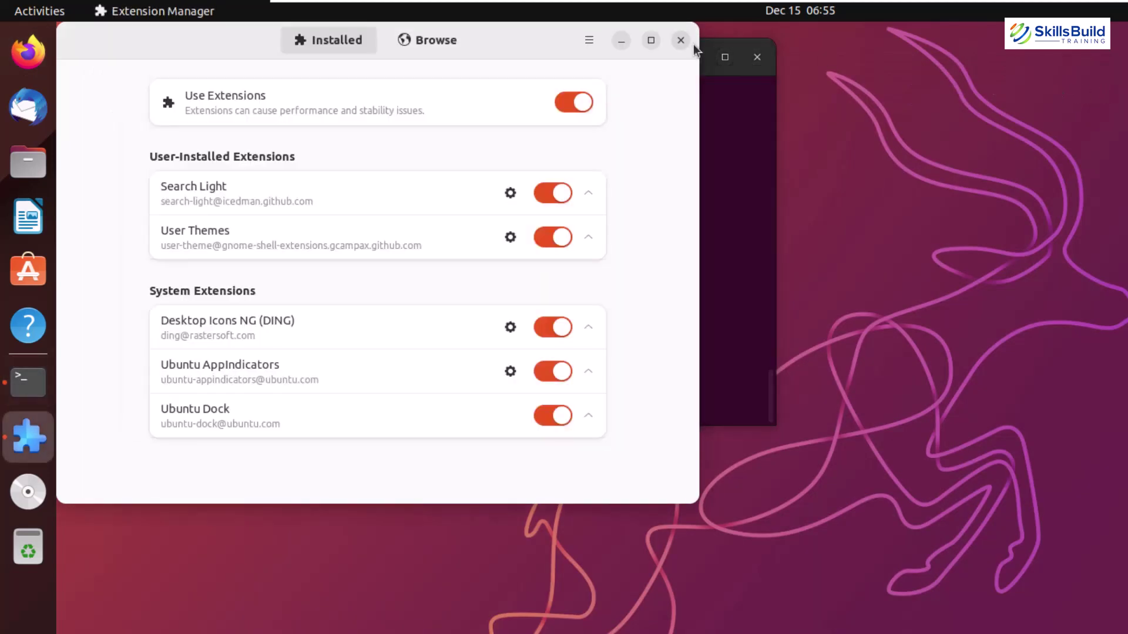
Close Extension Manager and launch Ulauncher from the Activities search.
{"action": "left_click", "coordinate": [681, 40]}
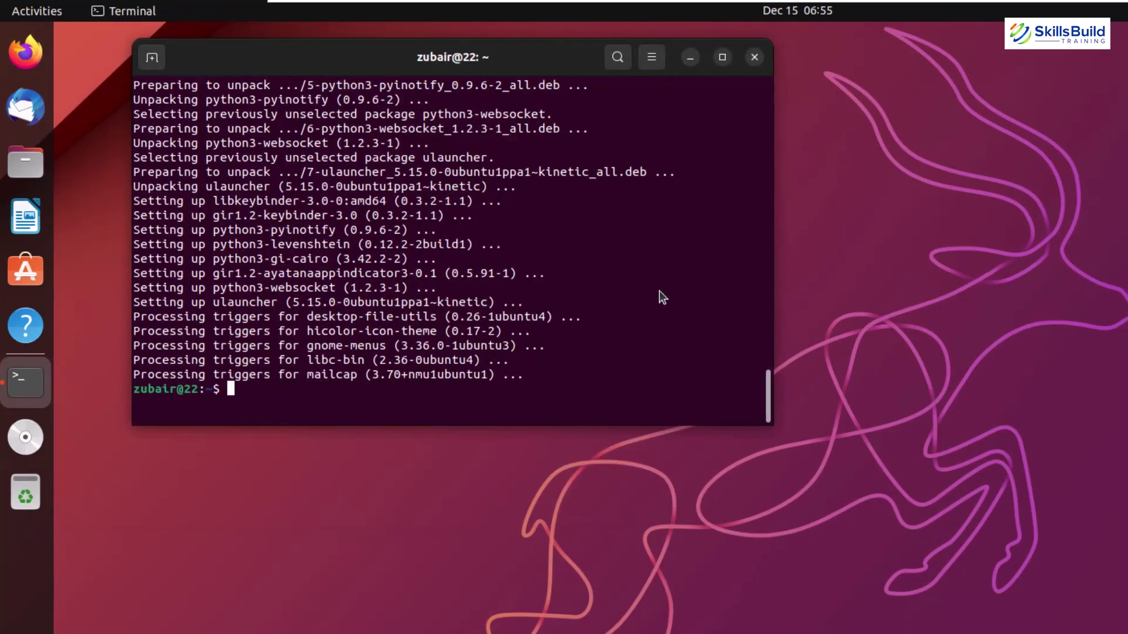
{"action": "key", "text": "super"}
{"action": "type", "text": "ulaunl"}
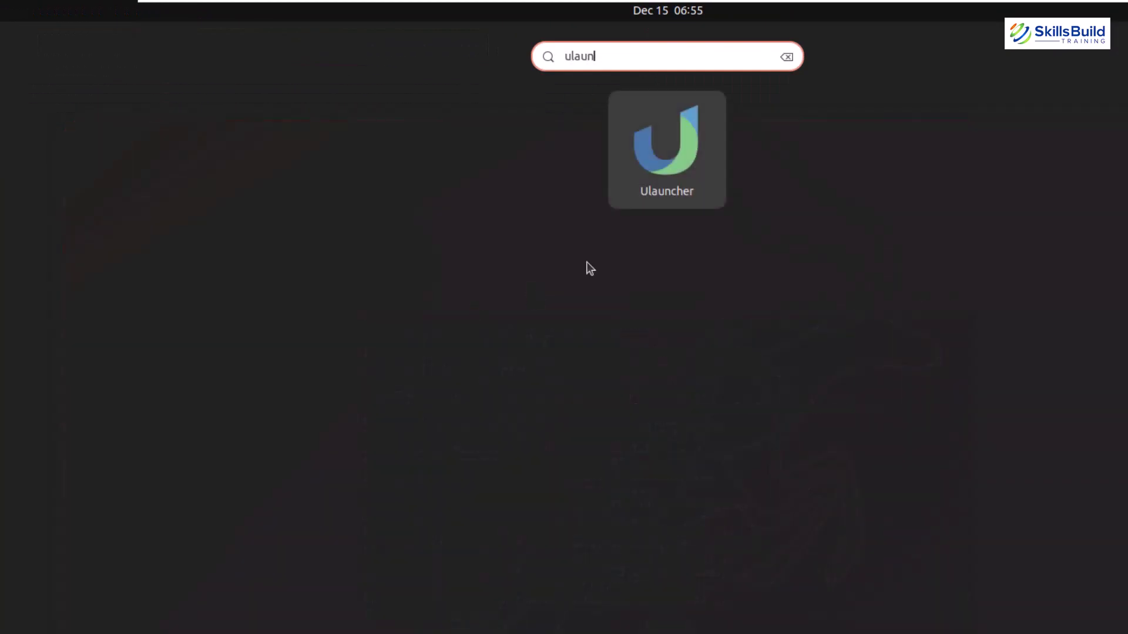
{"action": "left_click", "coordinate": [699, 157]}
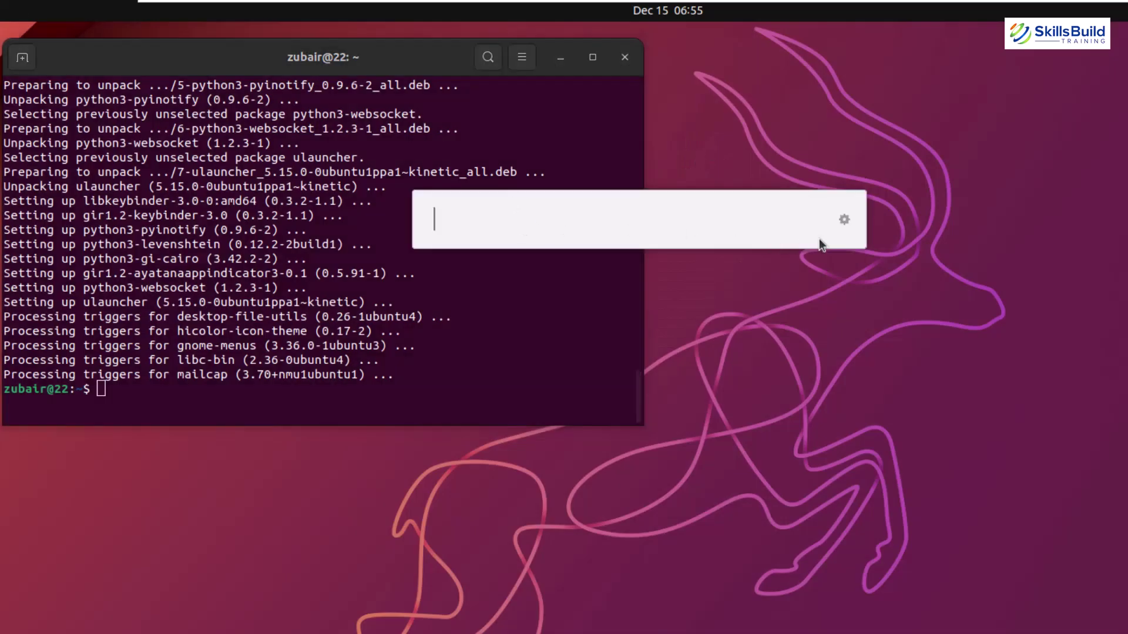
Open Ulauncher's preferences and view the Shortcuts and Extensions pages.
{"action": "left_click", "coordinate": [844, 220]}
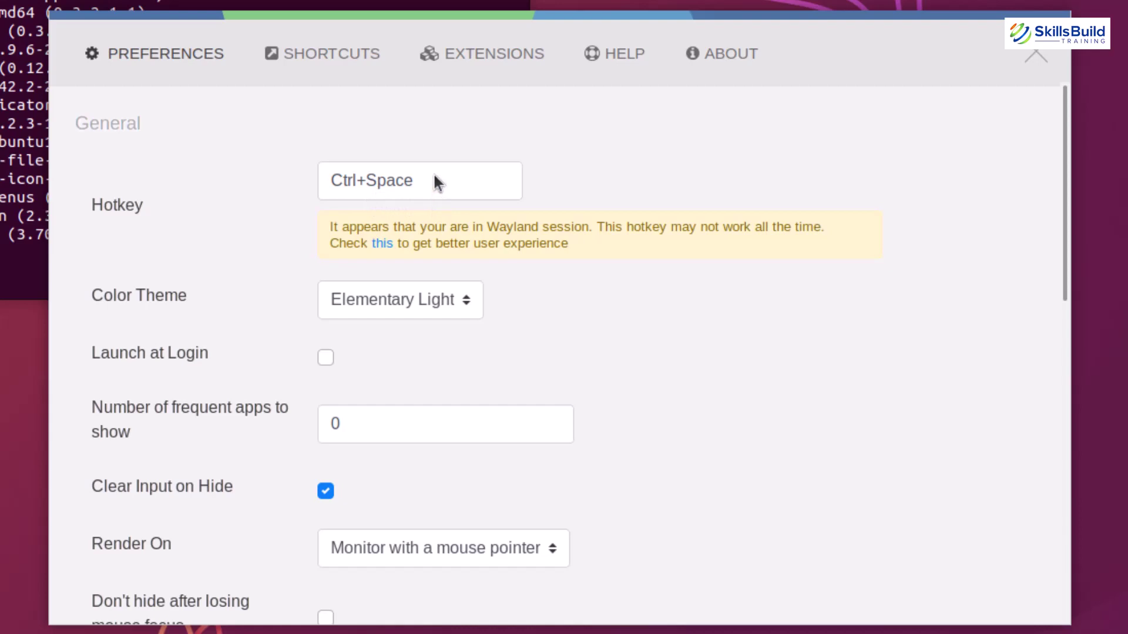
{"action": "left_click", "coordinate": [332, 52]}
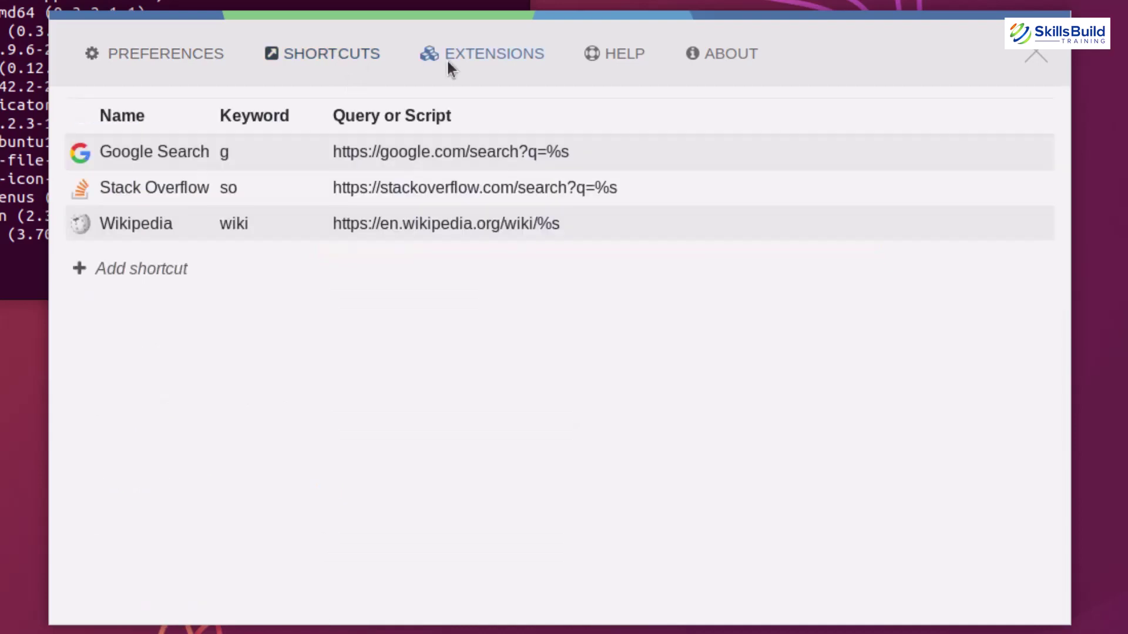
{"action": "left_click", "coordinate": [476, 57]}
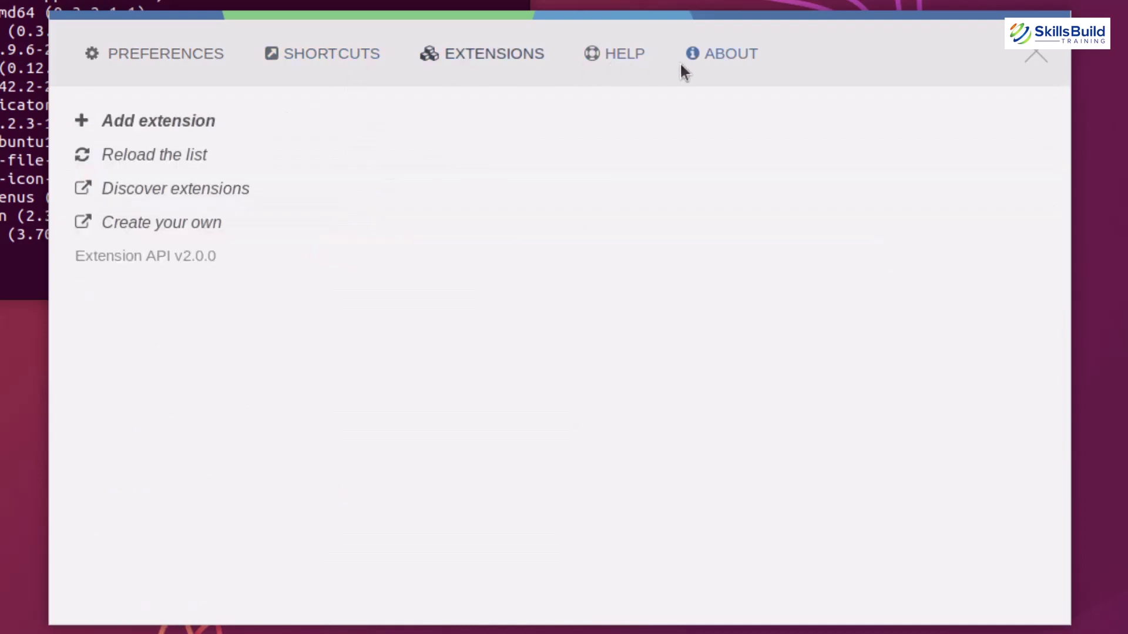
Close the Ulauncher Preferences window.
{"action": "left_click", "coordinate": [1030, 54]}
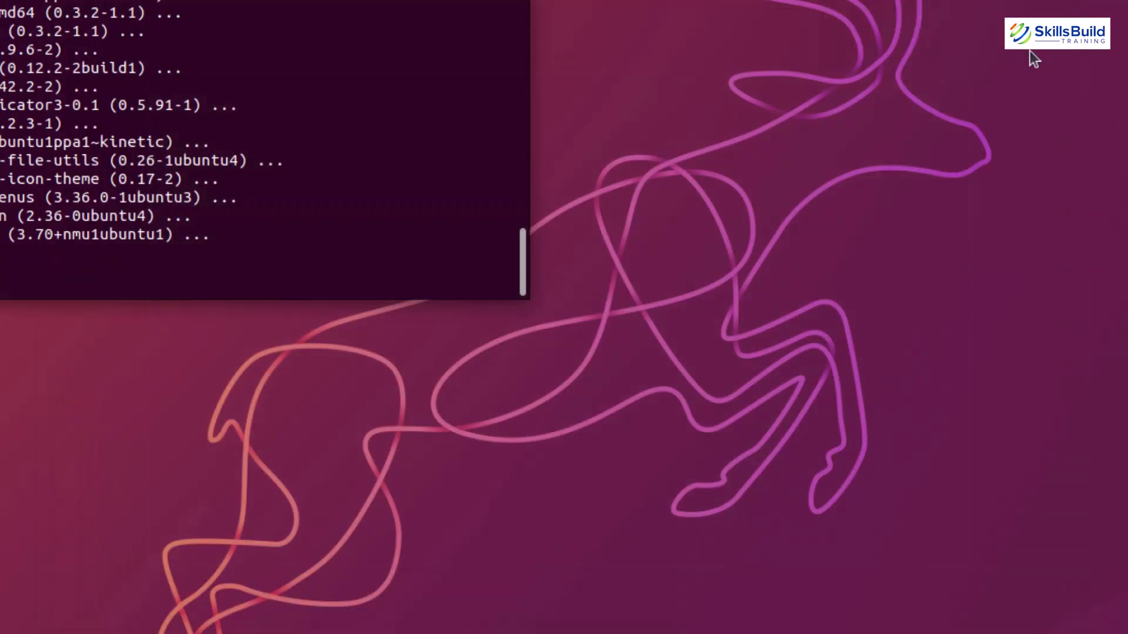